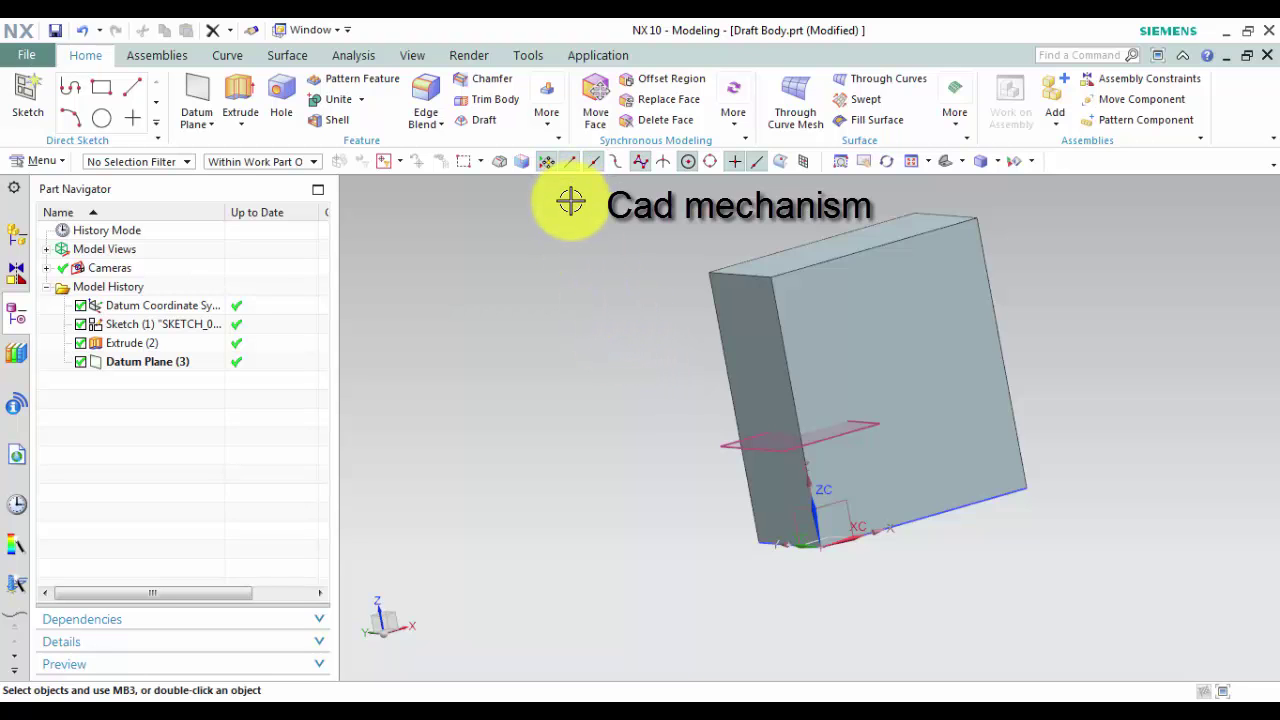
left_click(548, 118)
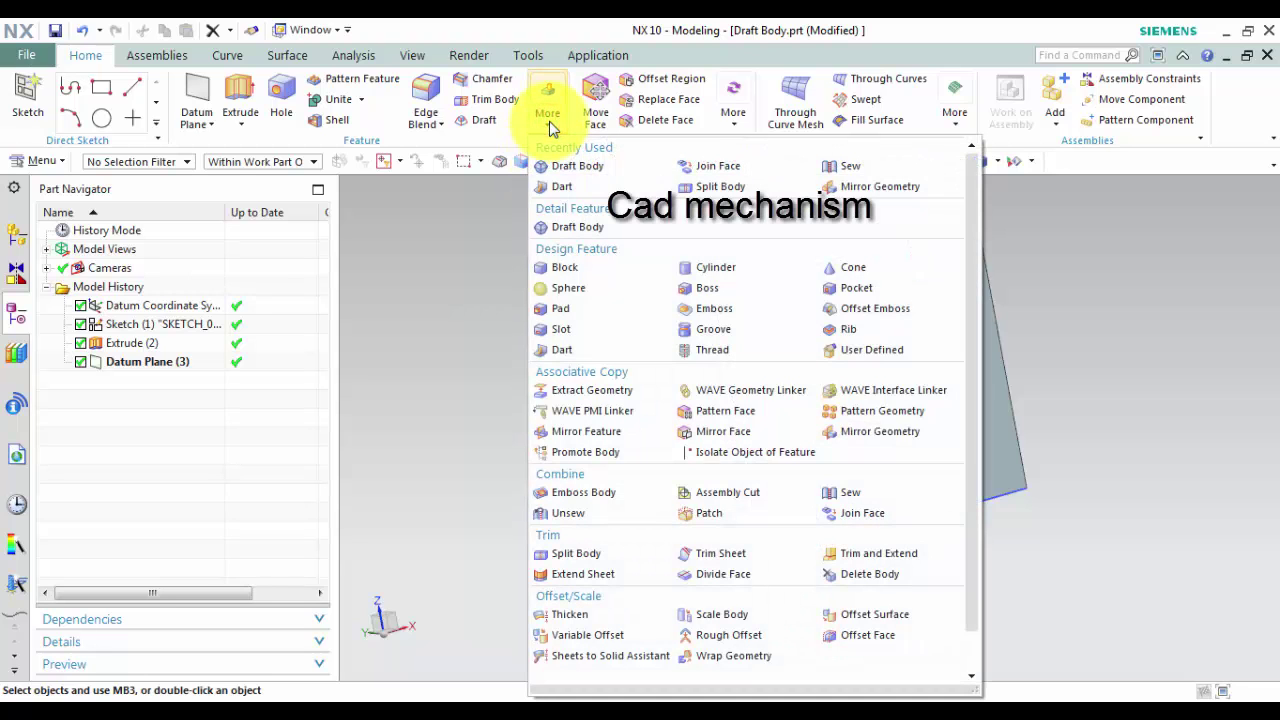
left_click(565, 168)
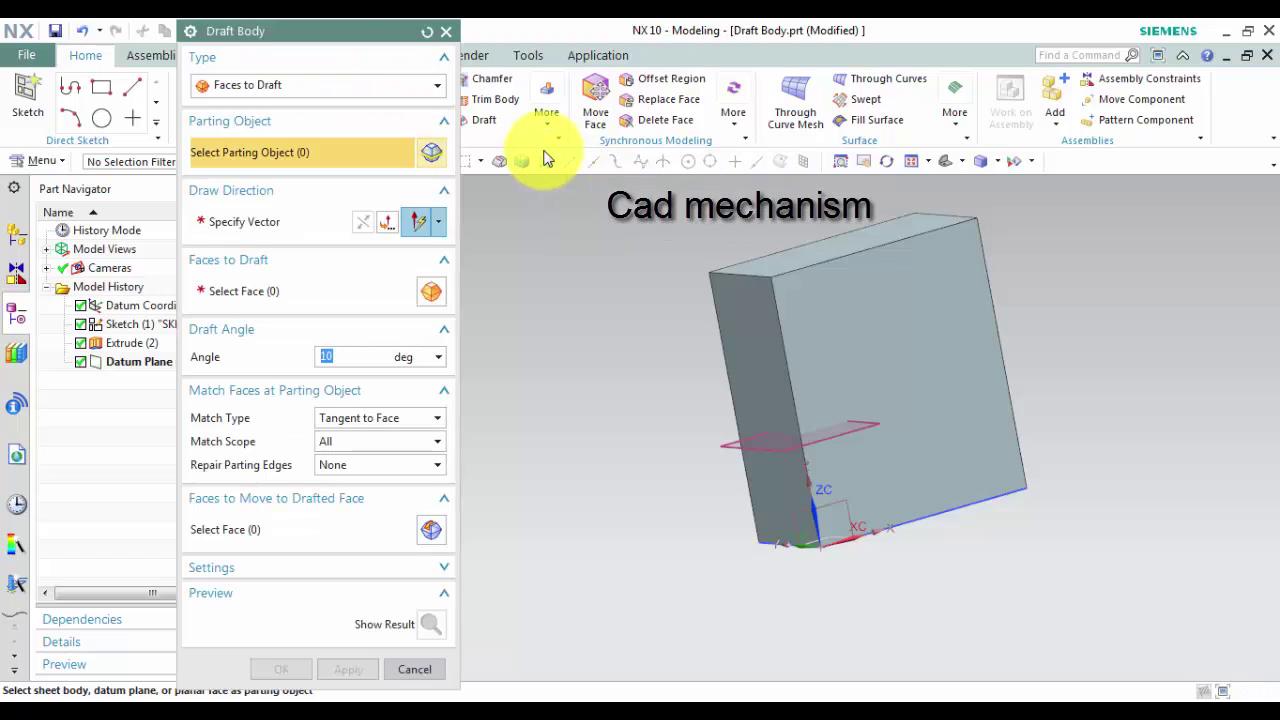
left_click(446, 36)
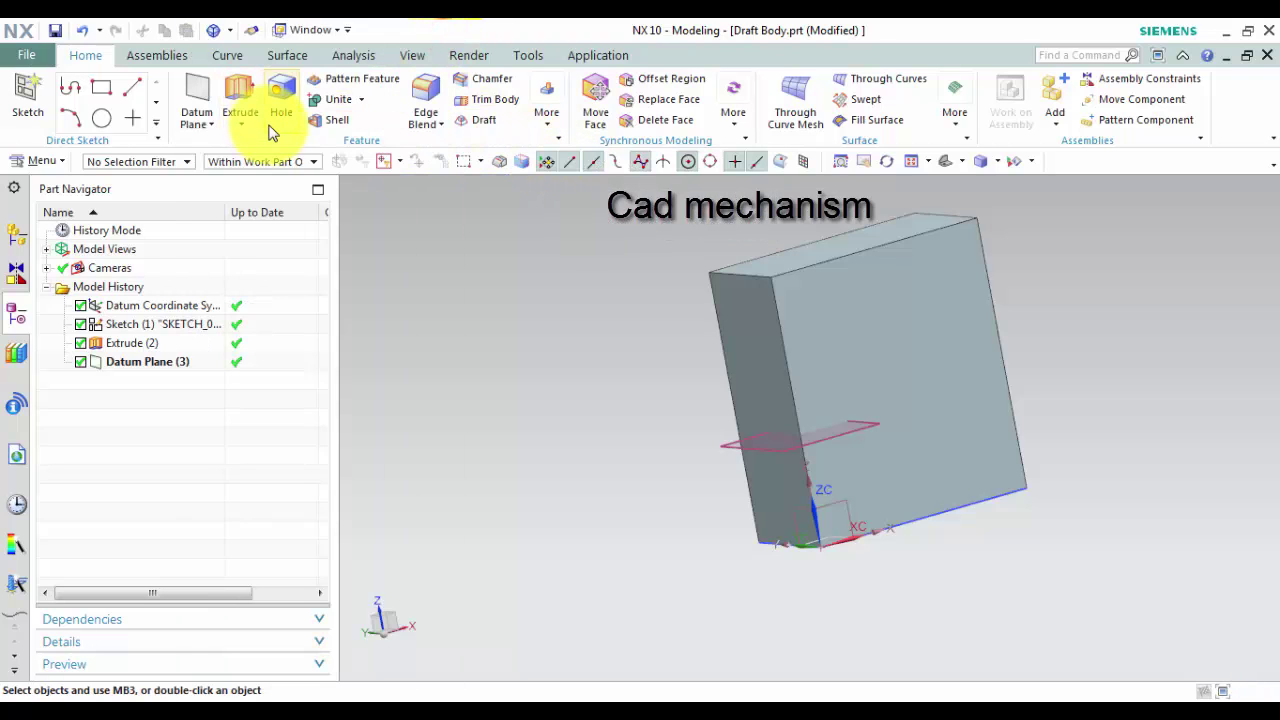
left_click(45, 161)
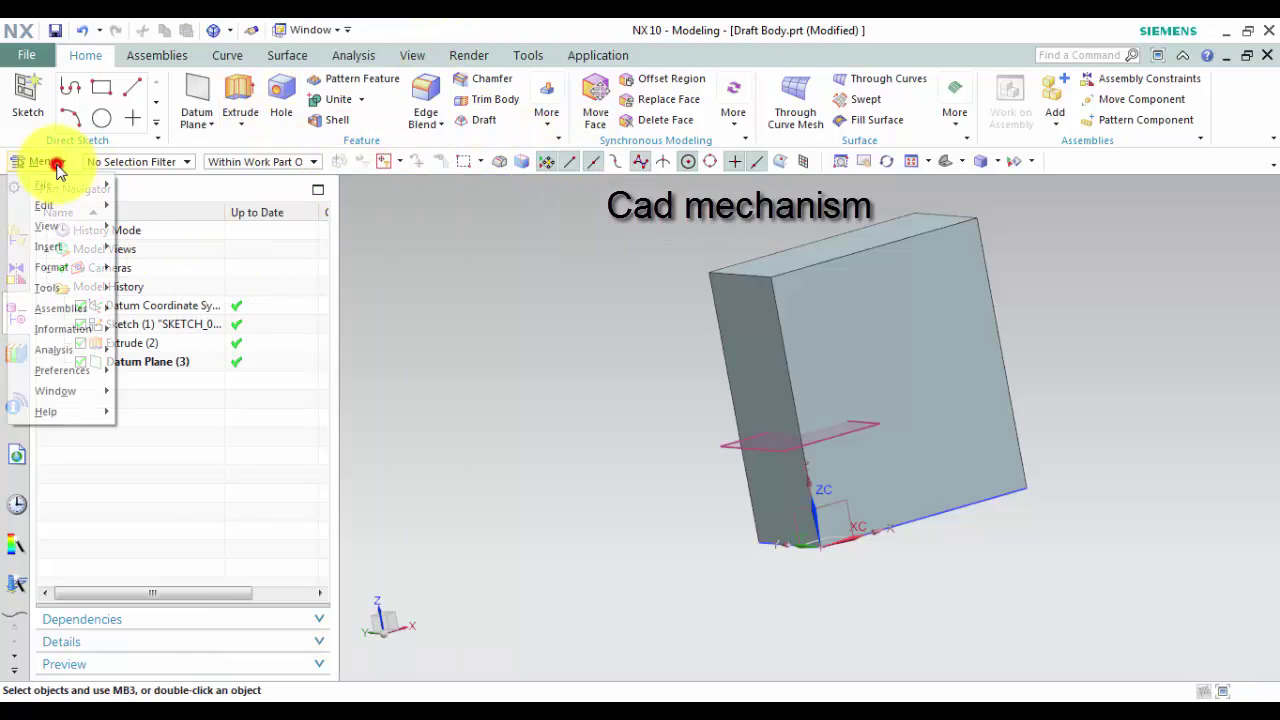
left_click(48, 246)
left_click(185, 354)
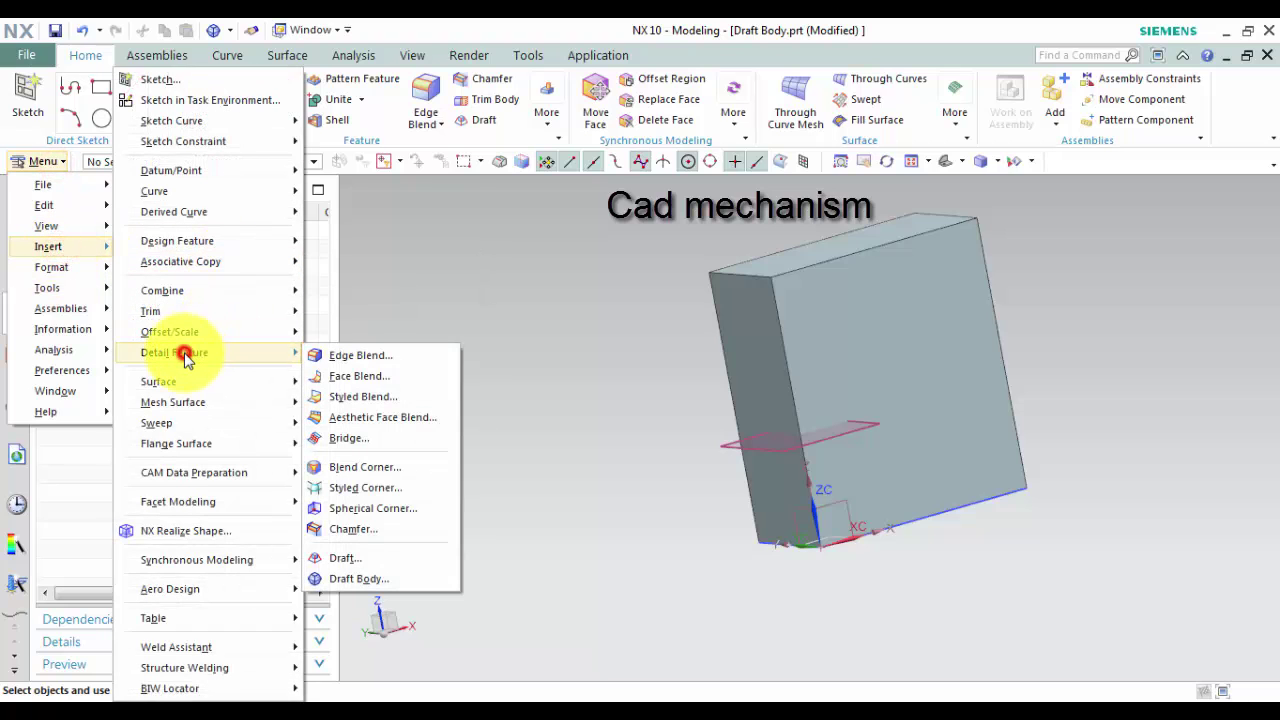
left_click(343, 580)
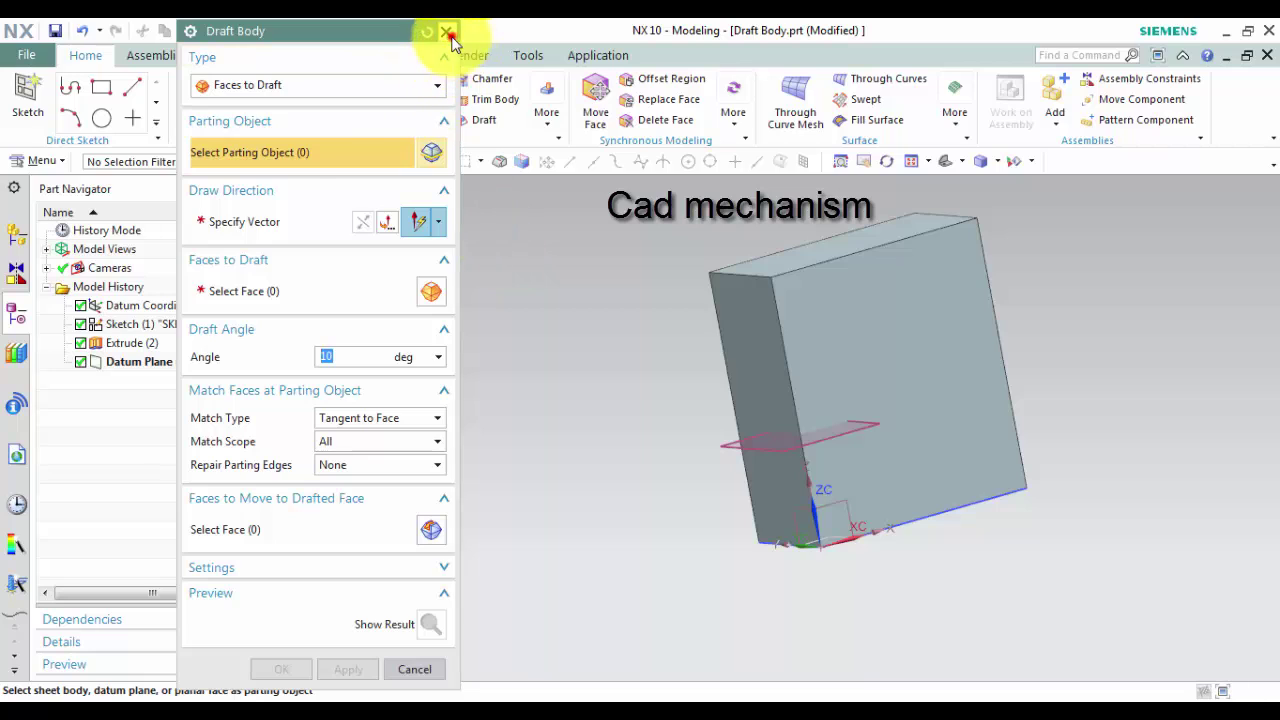
left_click(449, 36)
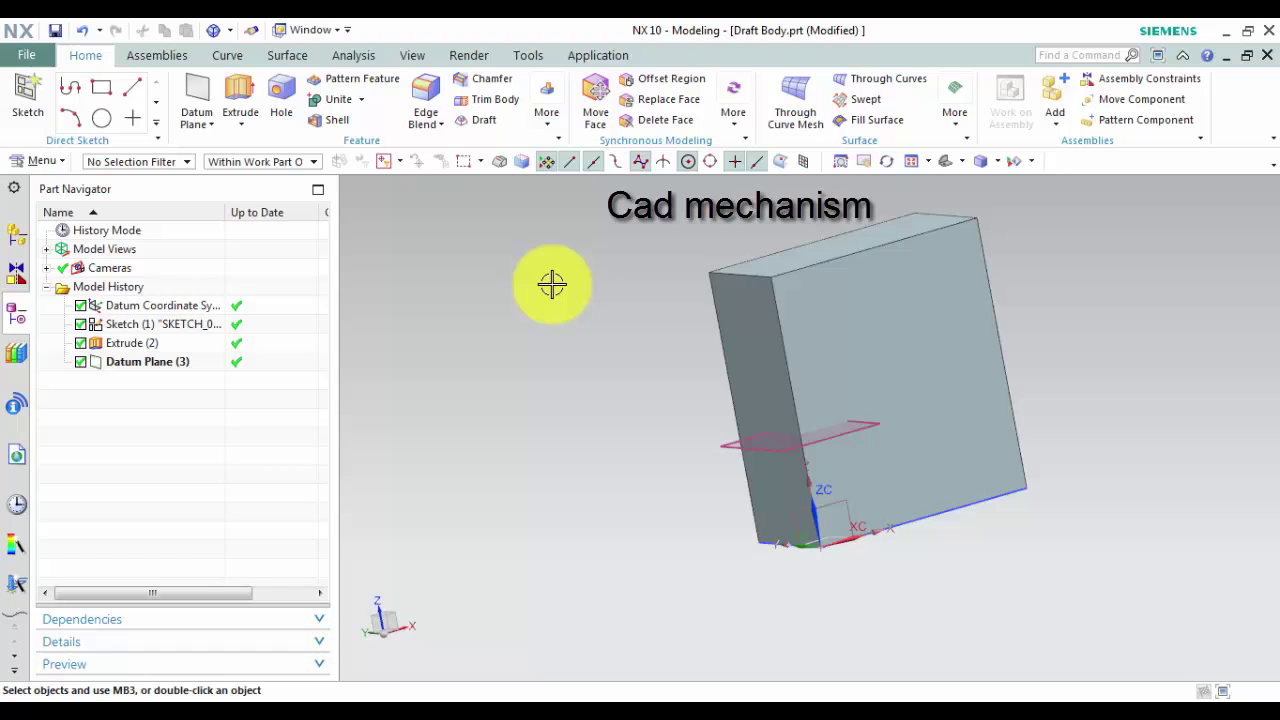
Step: Launch Draft Body from the More gallery with type set to From Edges
left_click(545, 128)
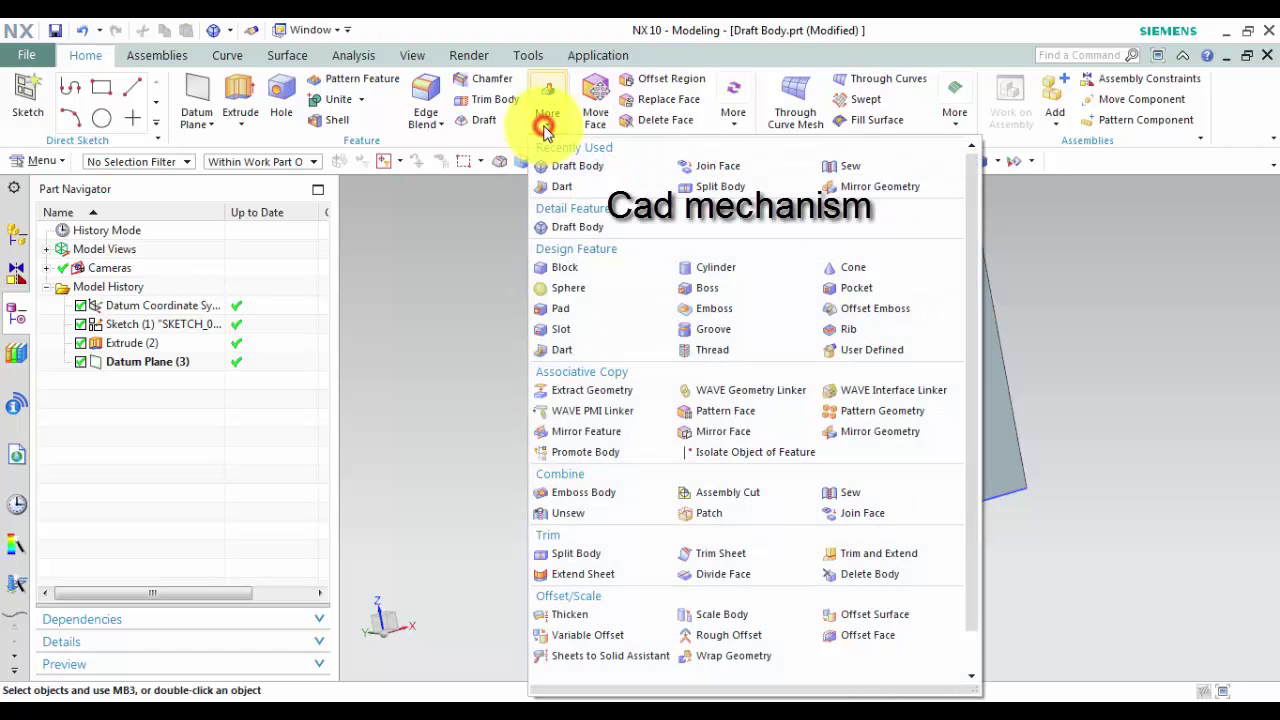
left_click(562, 165)
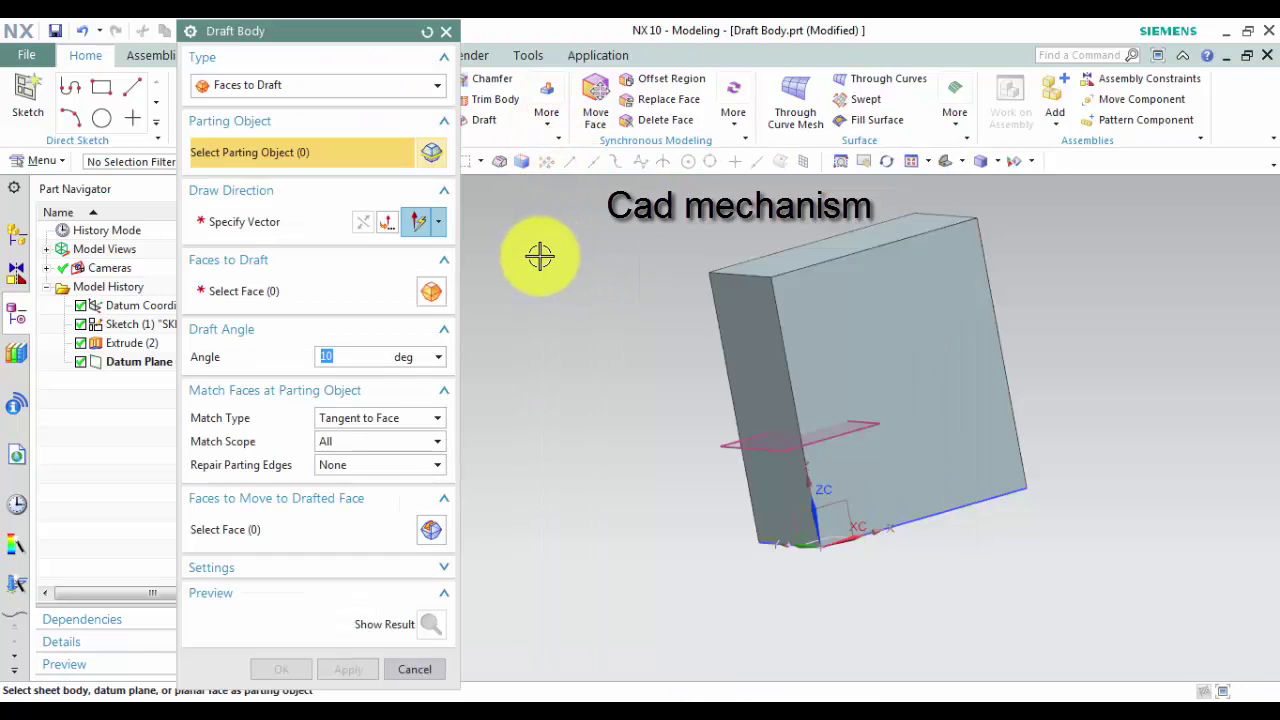
left_click(304, 90)
left_click(272, 106)
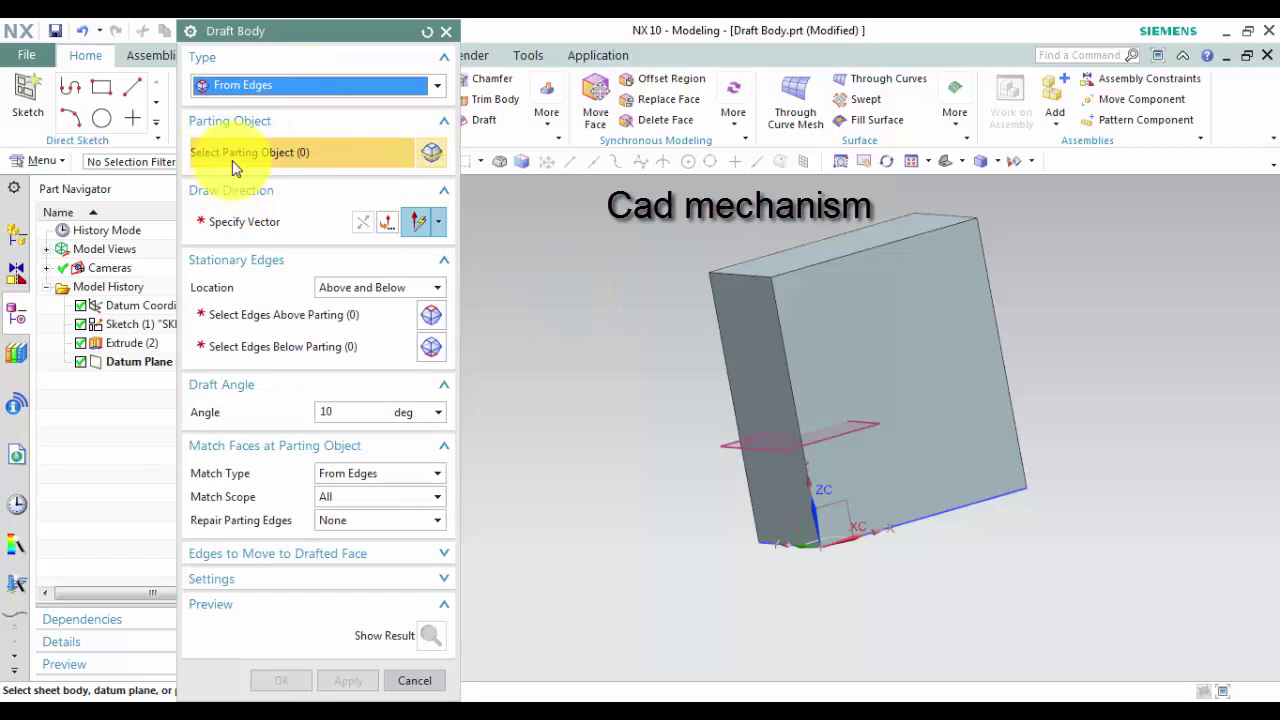
Step: Use the datum plane as the parting object and the Z axis as draw direction
mouse_move(603, 426)
middle_mouse_down()
mouse_move(594, 391)
mouse_move(663, 457)
middle_mouse_up()
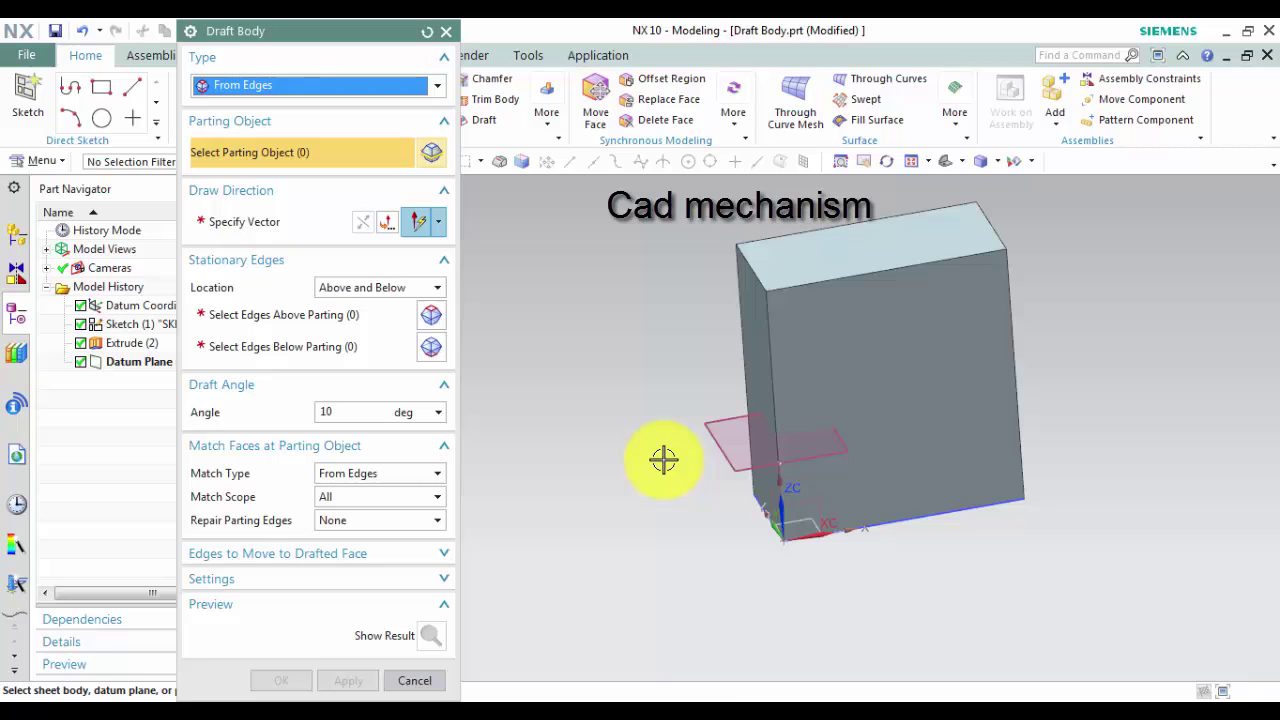
left_click(730, 440)
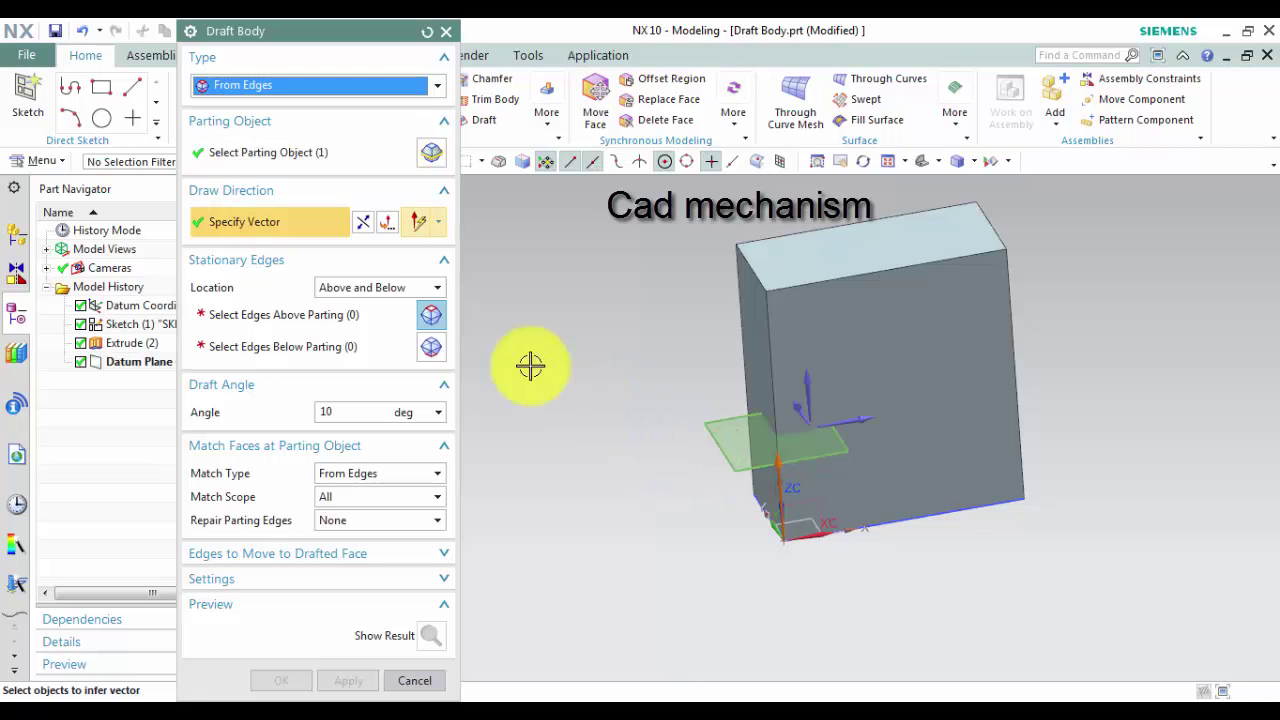
left_click(815, 383)
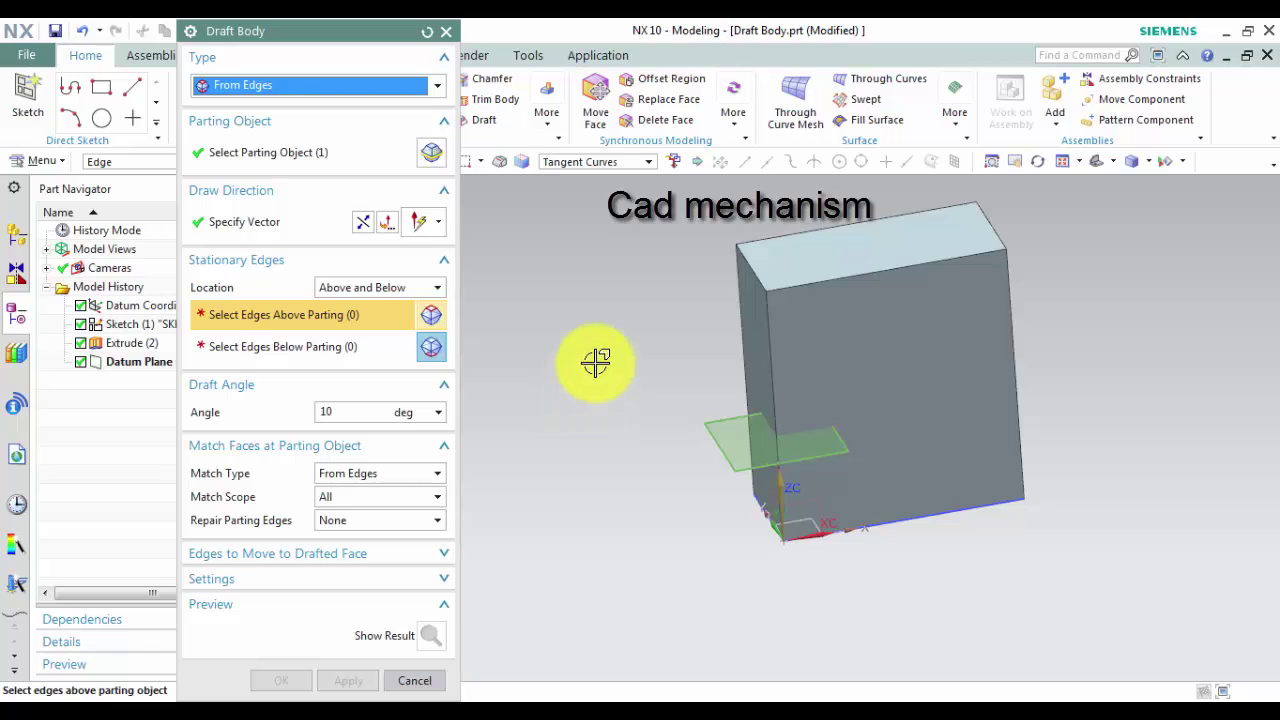
Step: Try the stationary edge location options, ending back on Above and Below
left_click(385, 287)
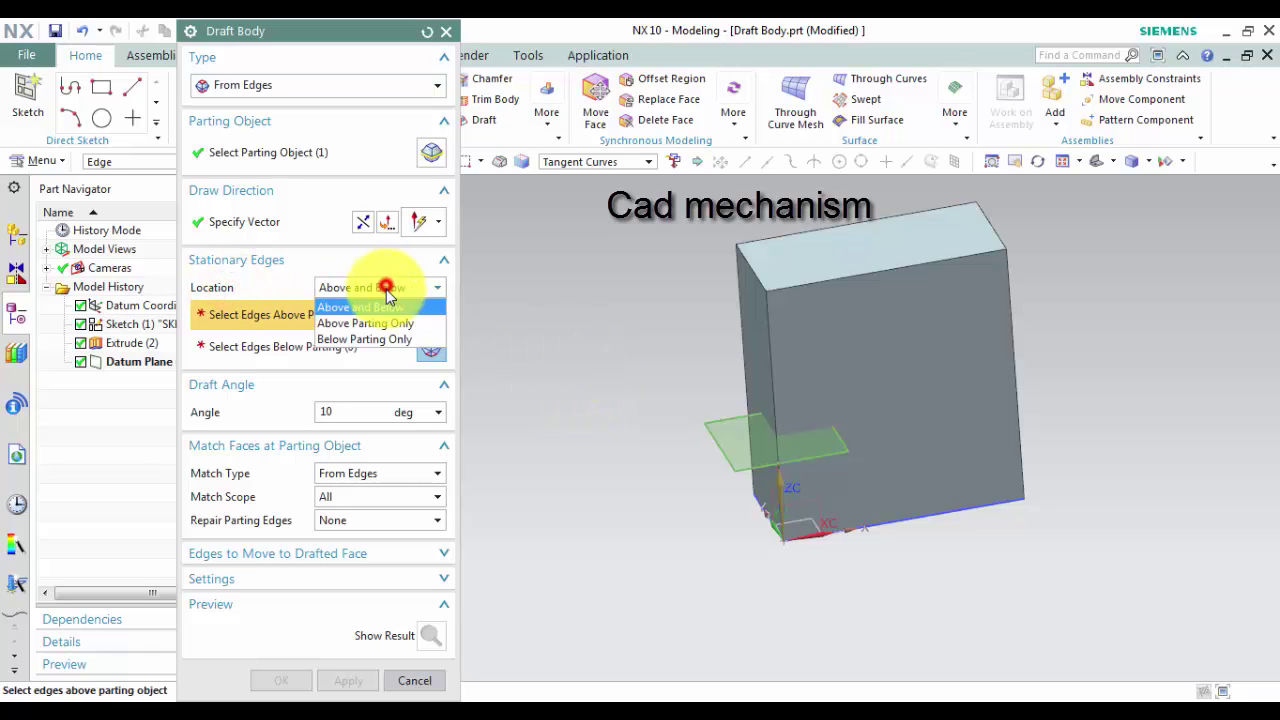
left_click(370, 308)
left_click(383, 287)
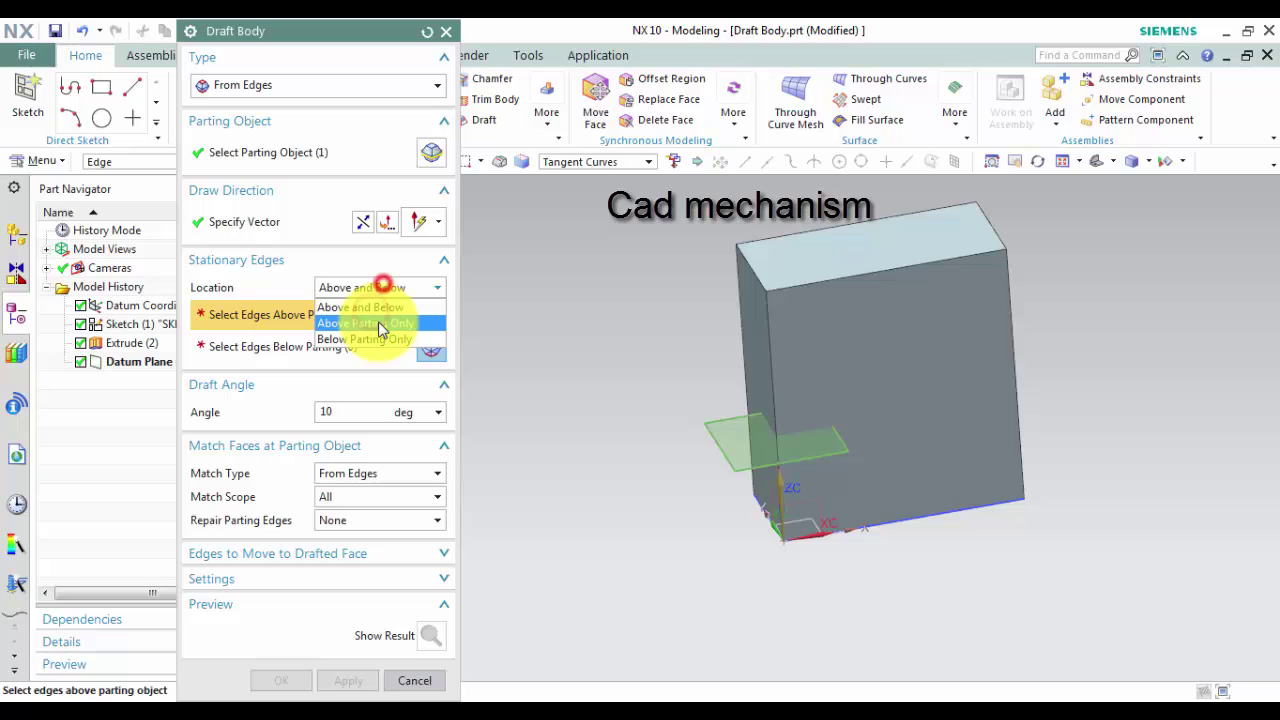
left_click(378, 322)
left_click(379, 338)
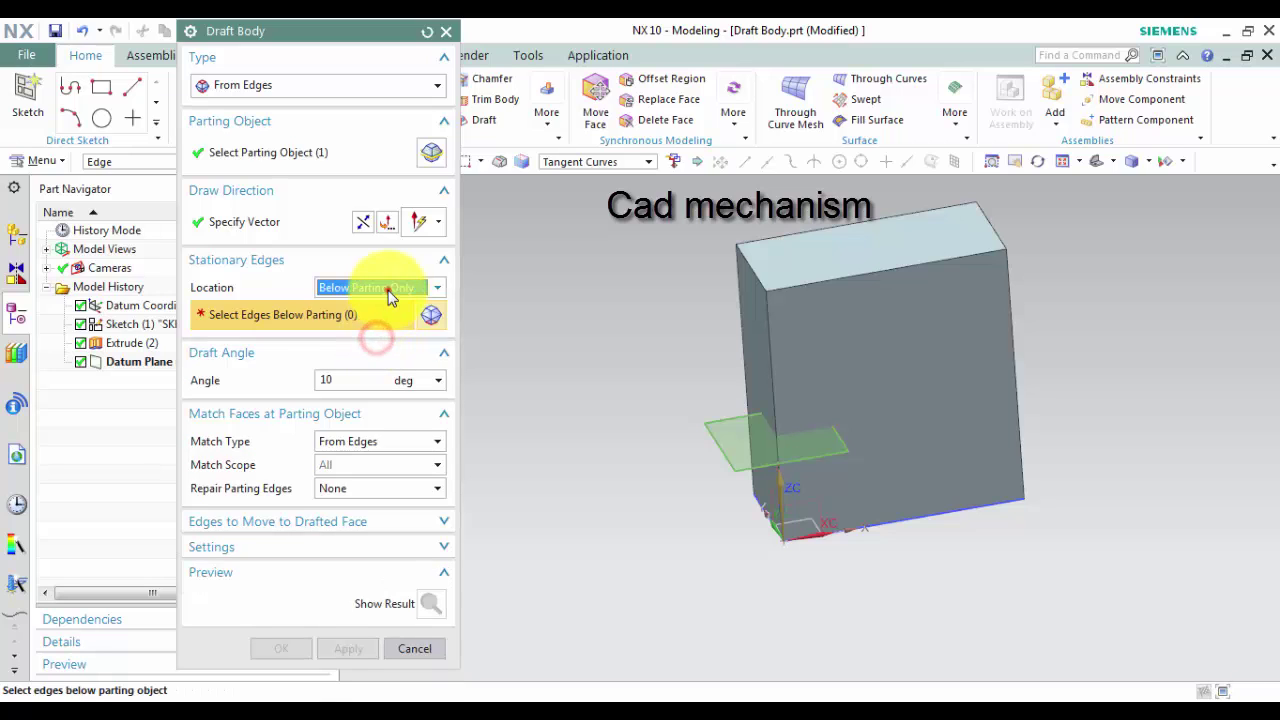
left_click(385, 287)
left_click(375, 308)
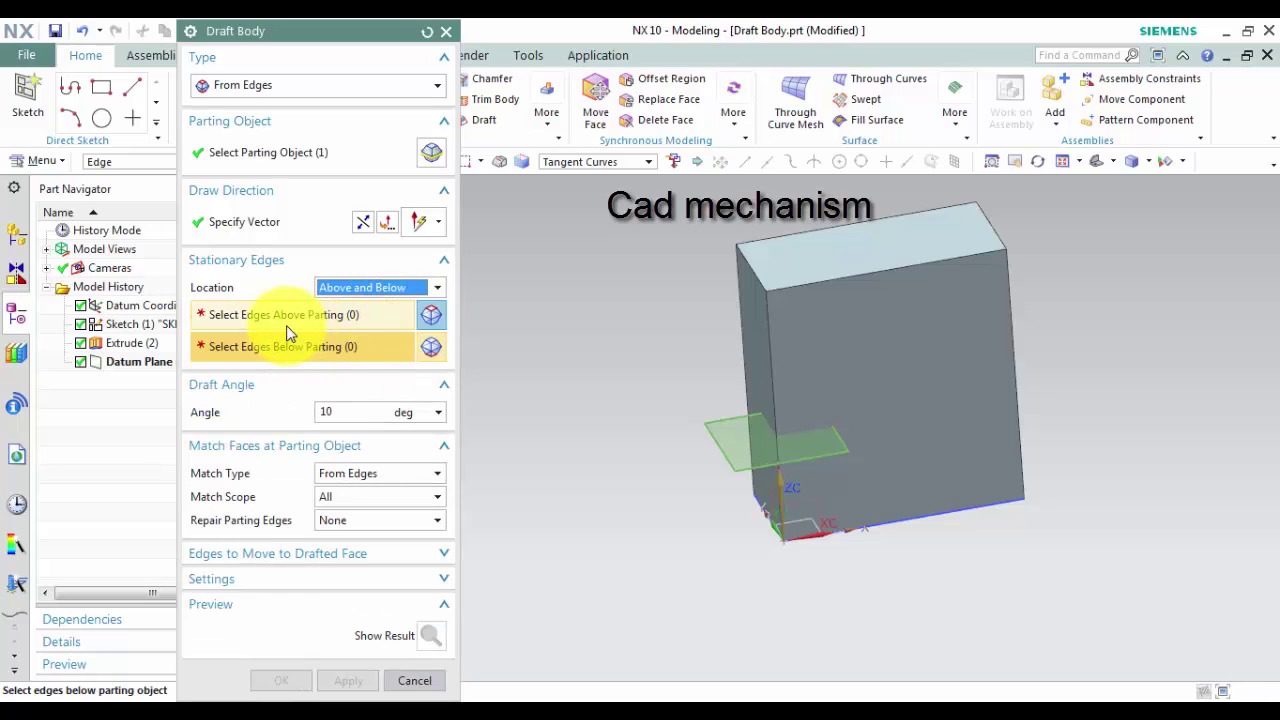
Step: Set location to Above Parting Only, pick the block's top edge, and dismiss the draft failure
left_click(396, 287)
left_click(367, 319)
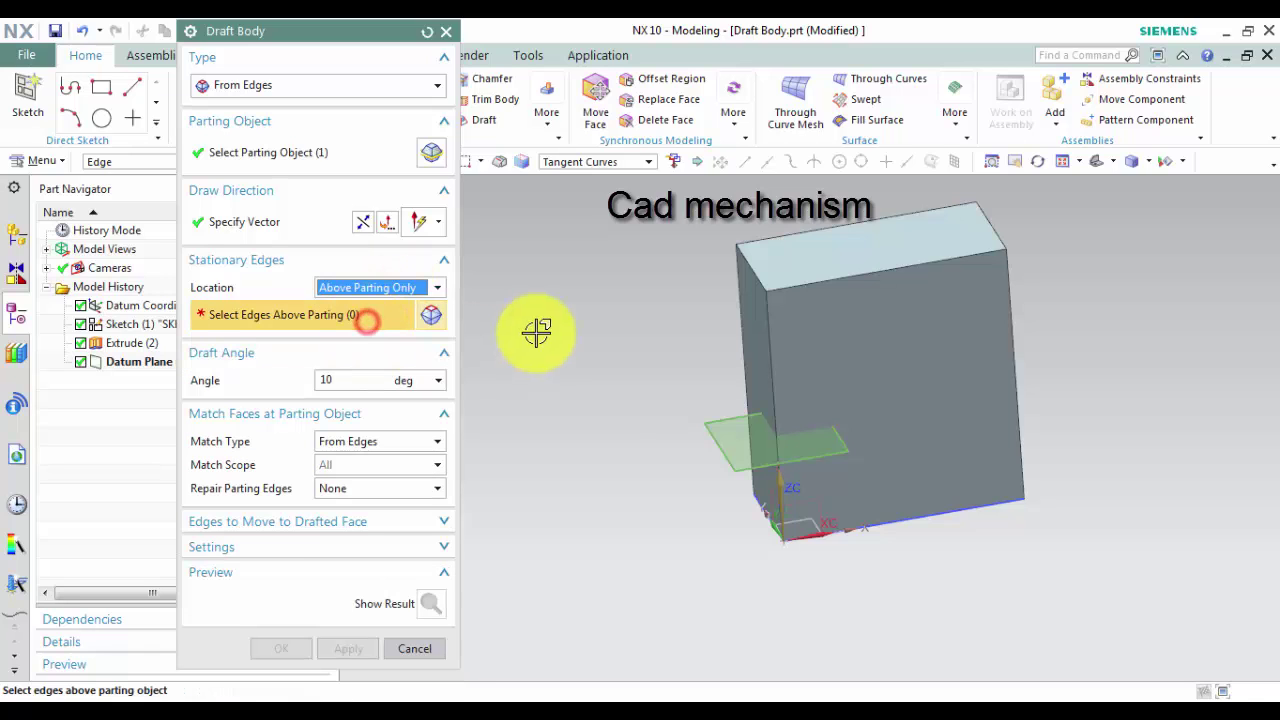
middle_click_drag(590, 425, 603, 410)
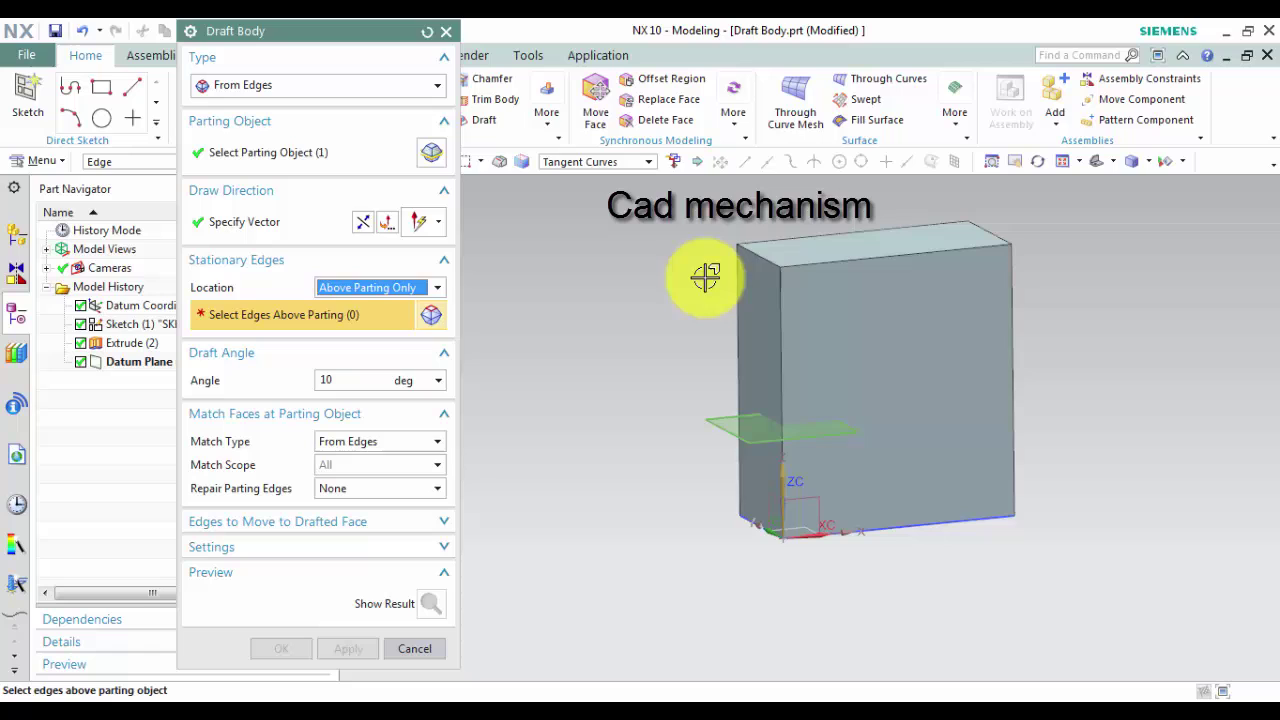
left_click(757, 253)
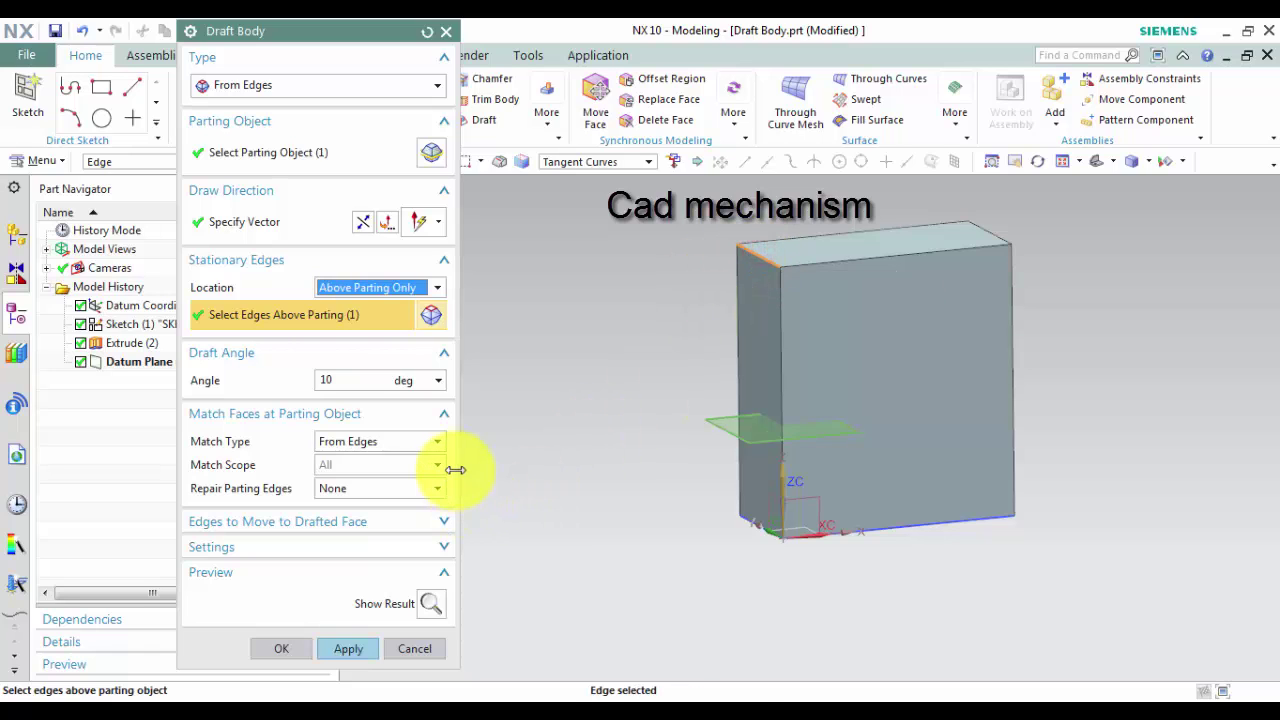
left_click(430, 603)
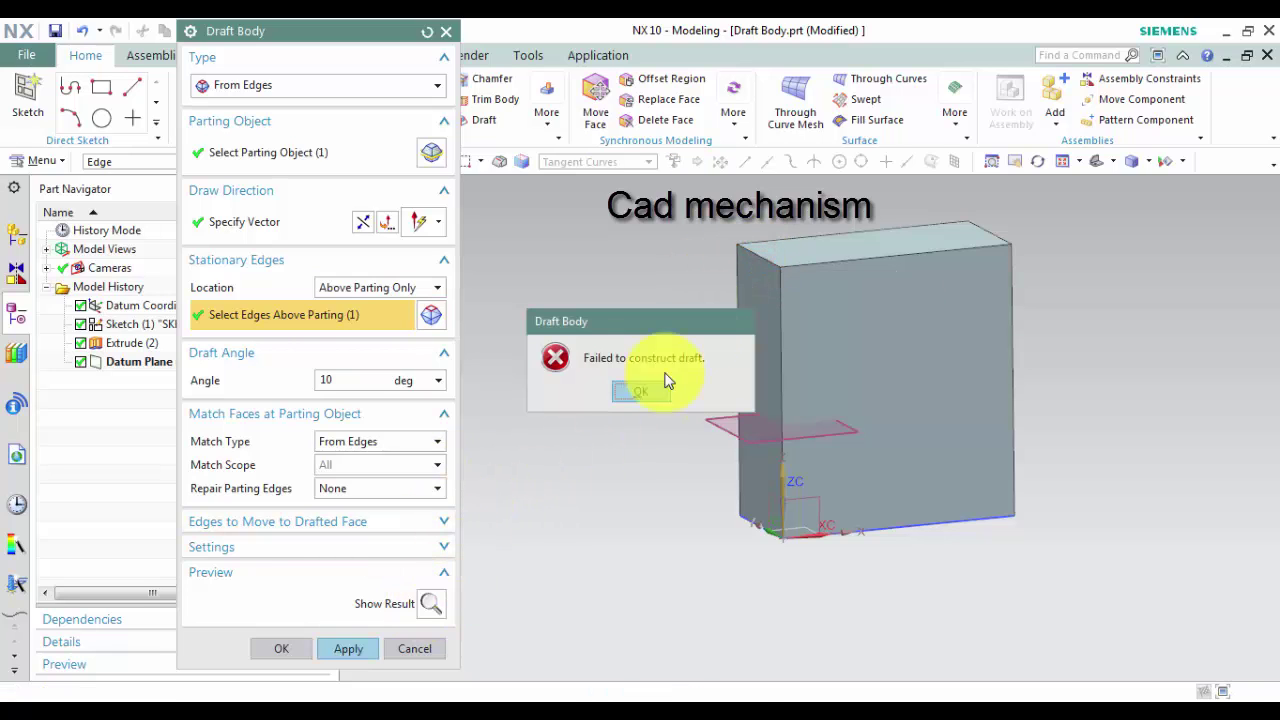
left_click(640, 390)
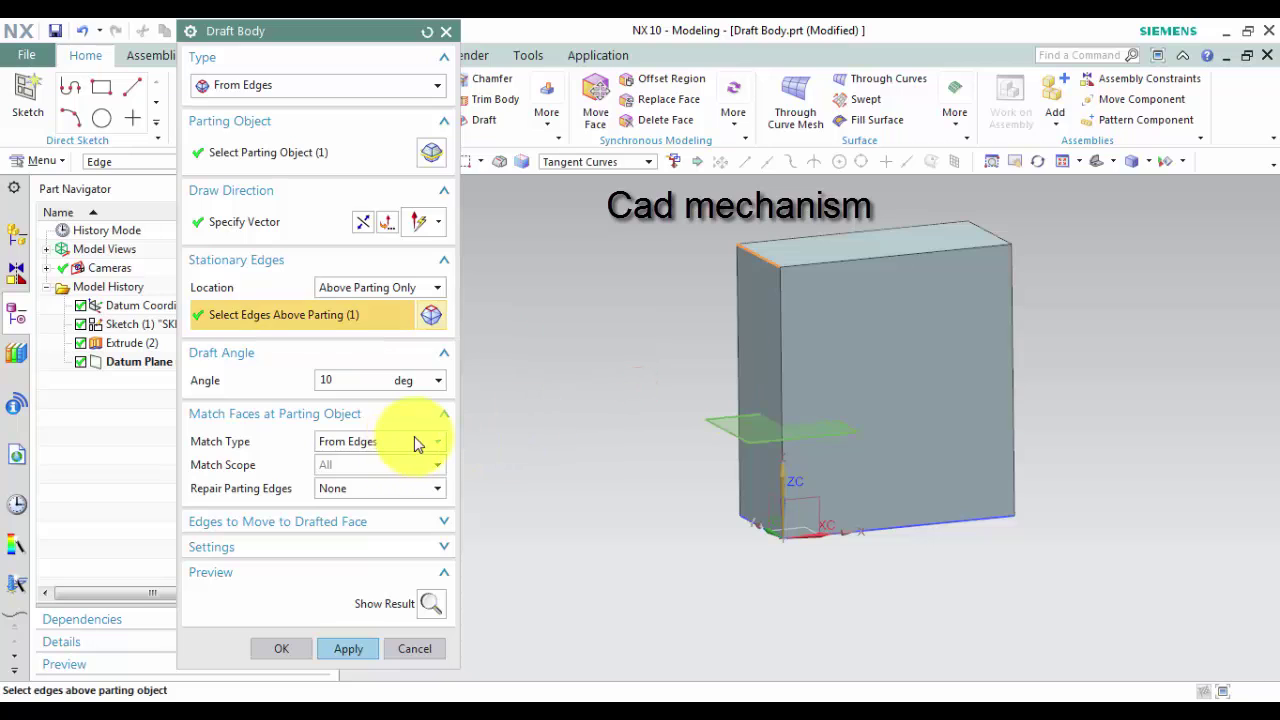
Step: Set face Match Type to None and toggle the draft preview, leaving it undone
left_click(415, 448)
left_click(400, 457)
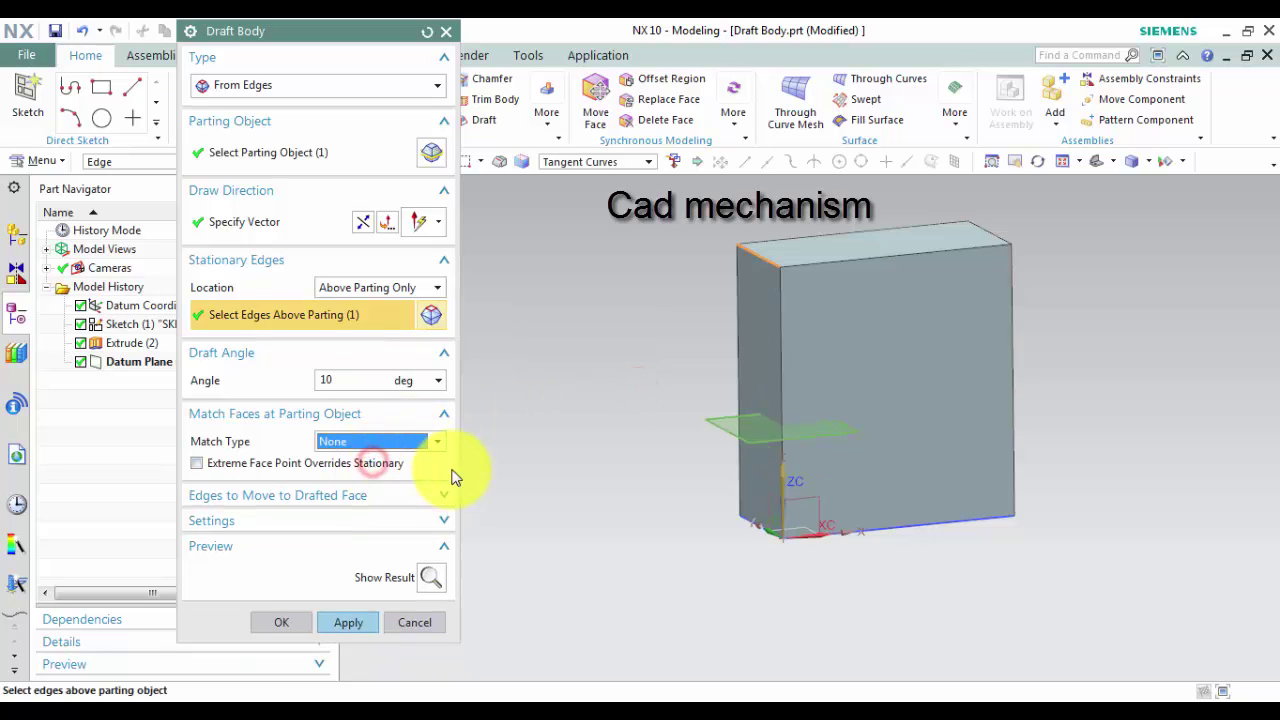
left_click(429, 580)
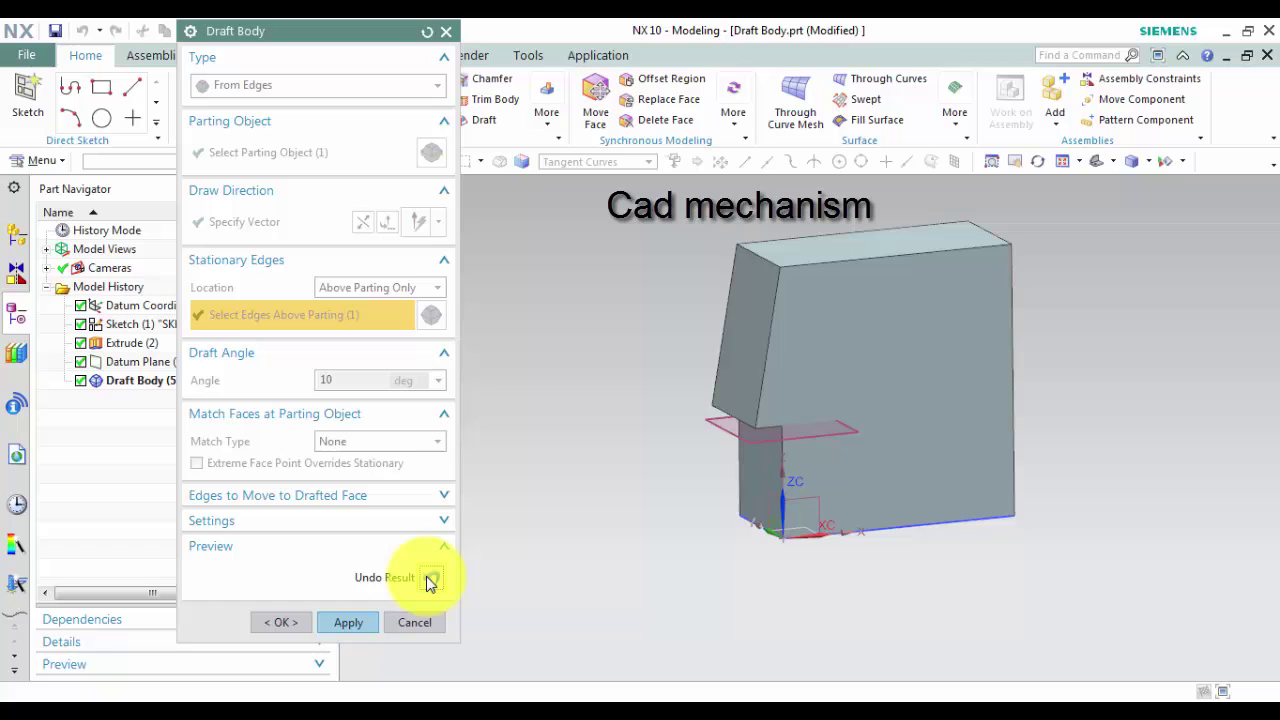
left_click(428, 579)
left_click(427, 576)
Step: Set location to Below Parting Only with a bottom block edge as stationary
left_click(410, 287)
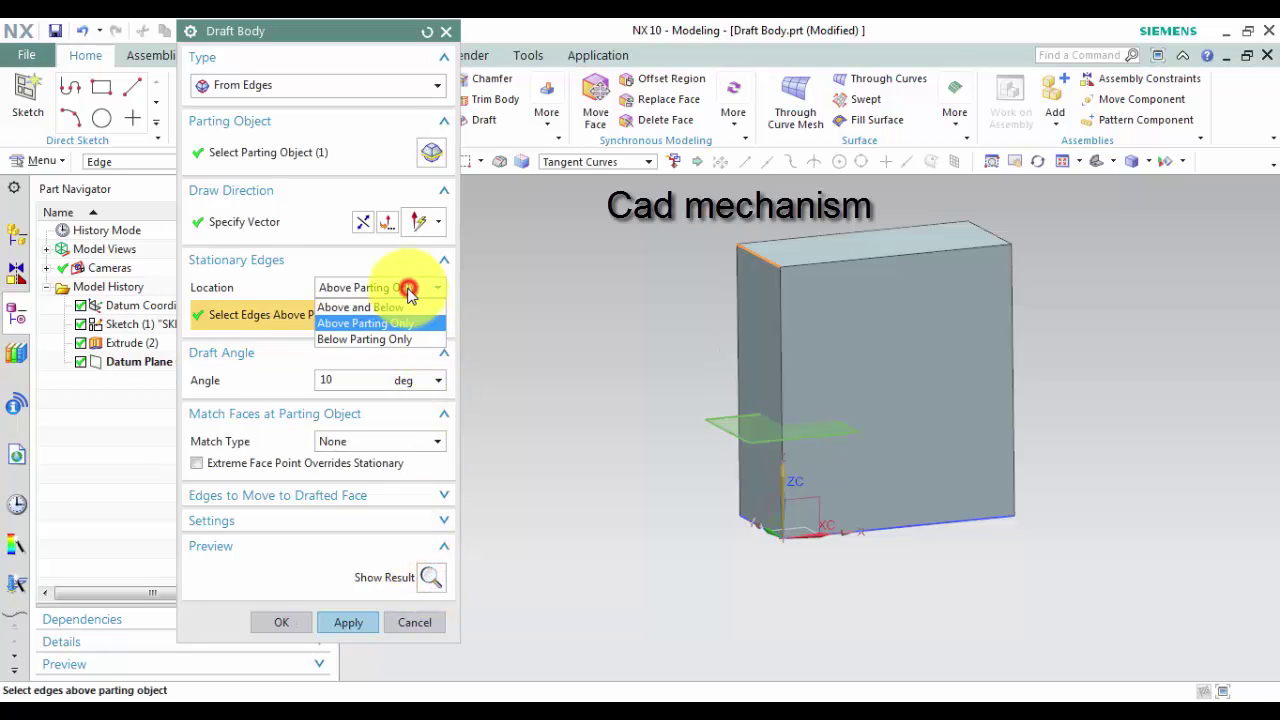
left_click(381, 338)
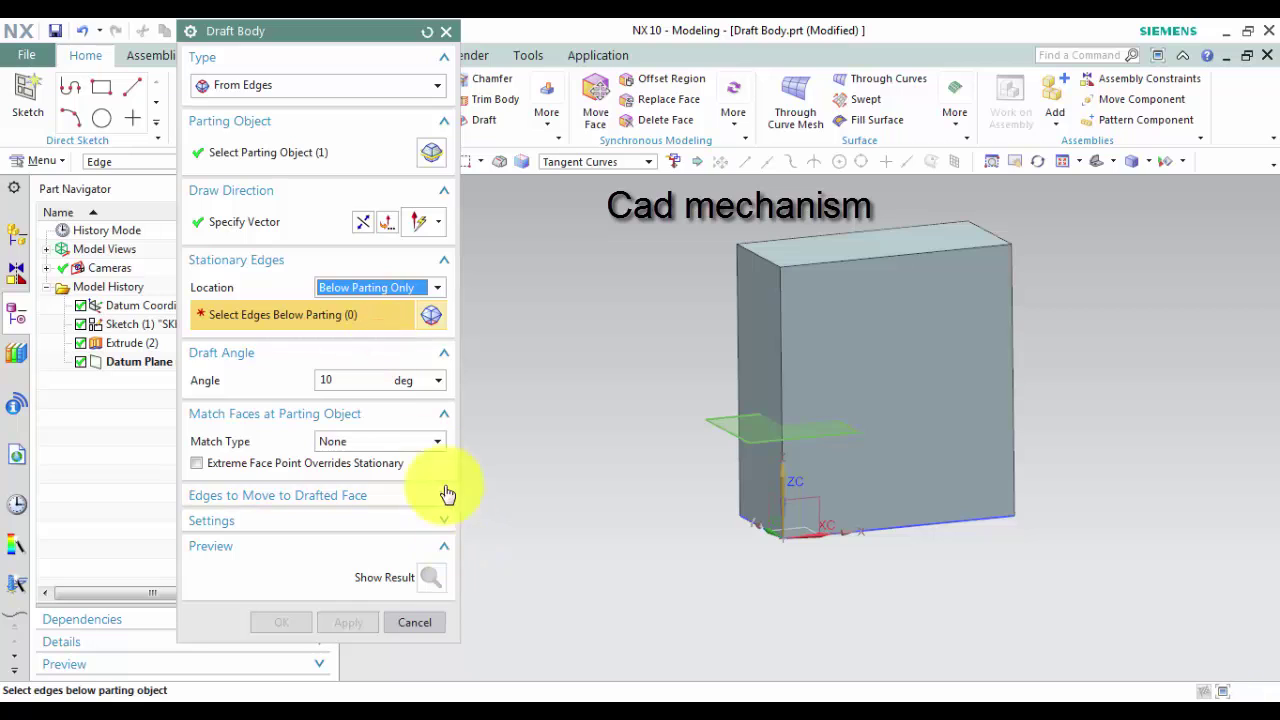
left_click(749, 522)
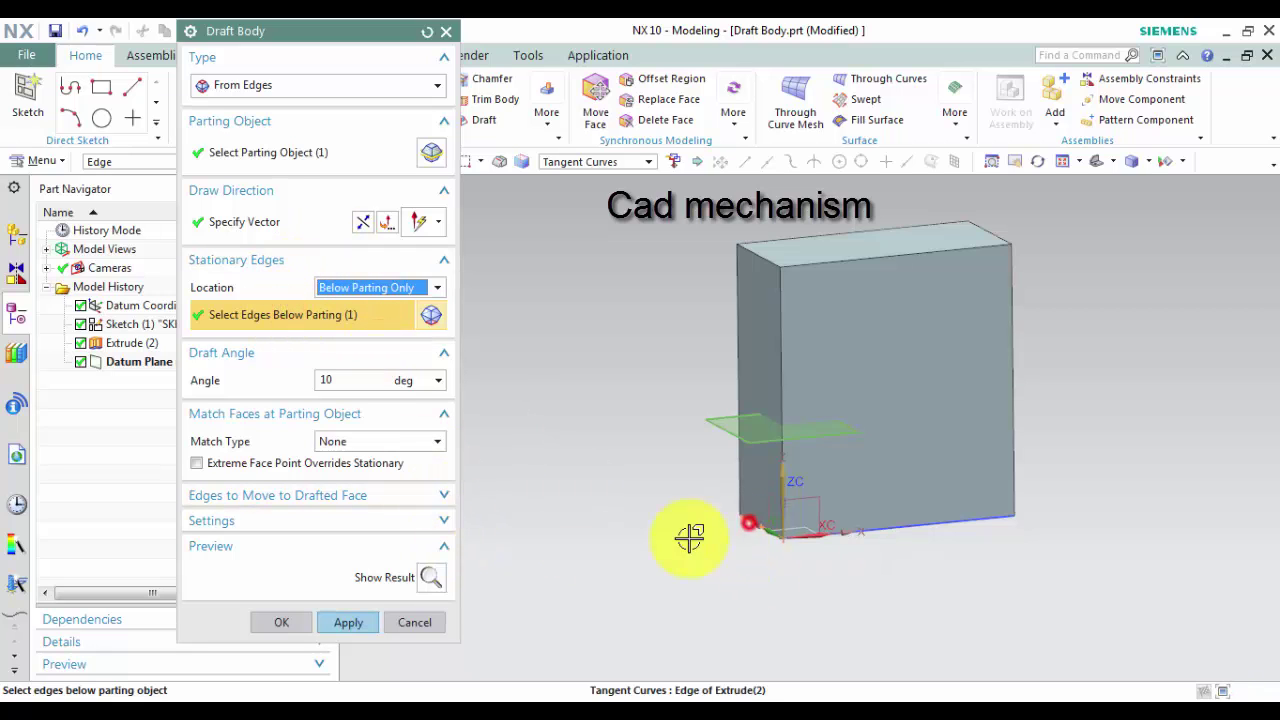
Step: Toggle Show Result and Undo Result to check the bottom-edge draft preview
left_click(428, 578)
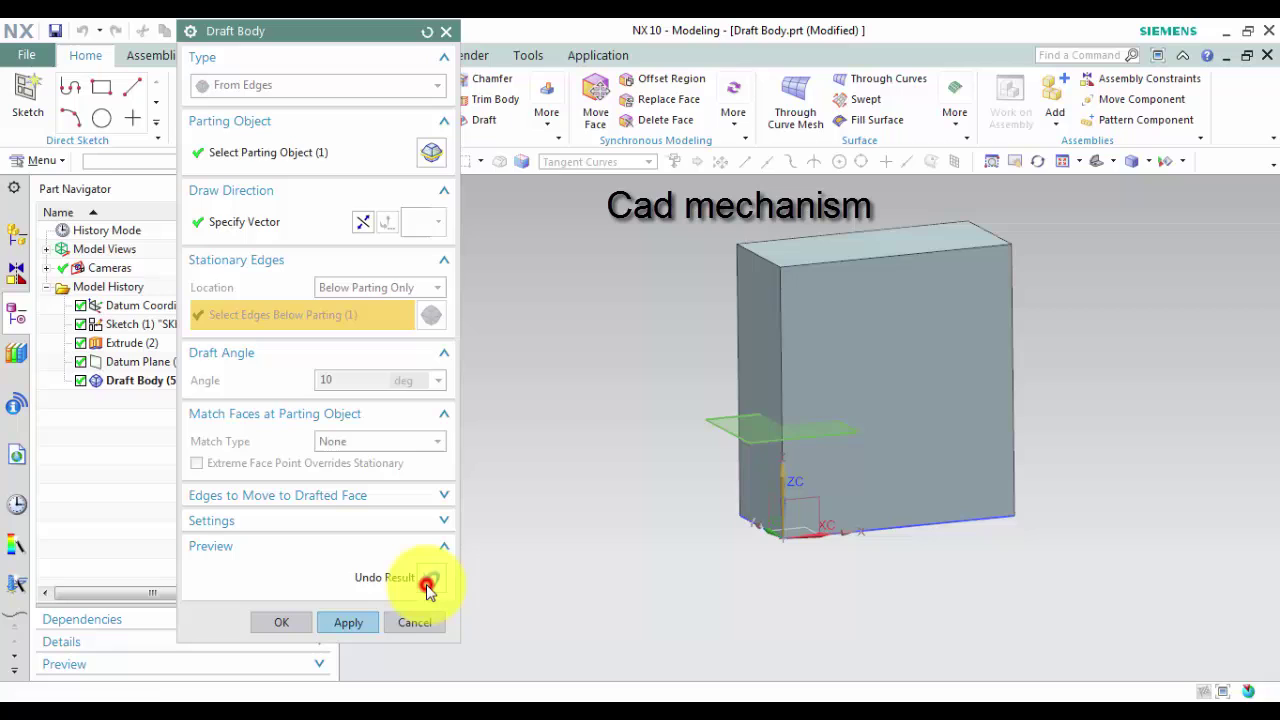
left_click(428, 578)
left_click(428, 579)
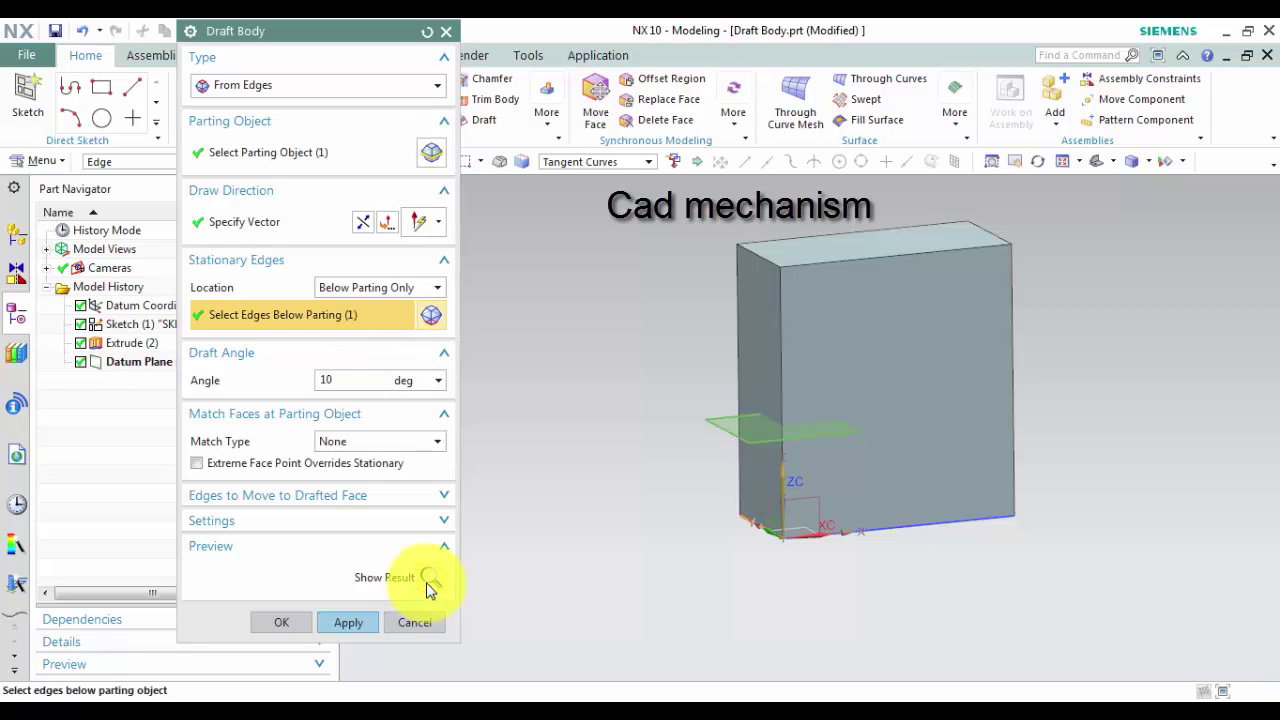
left_click(428, 579)
left_click(428, 578)
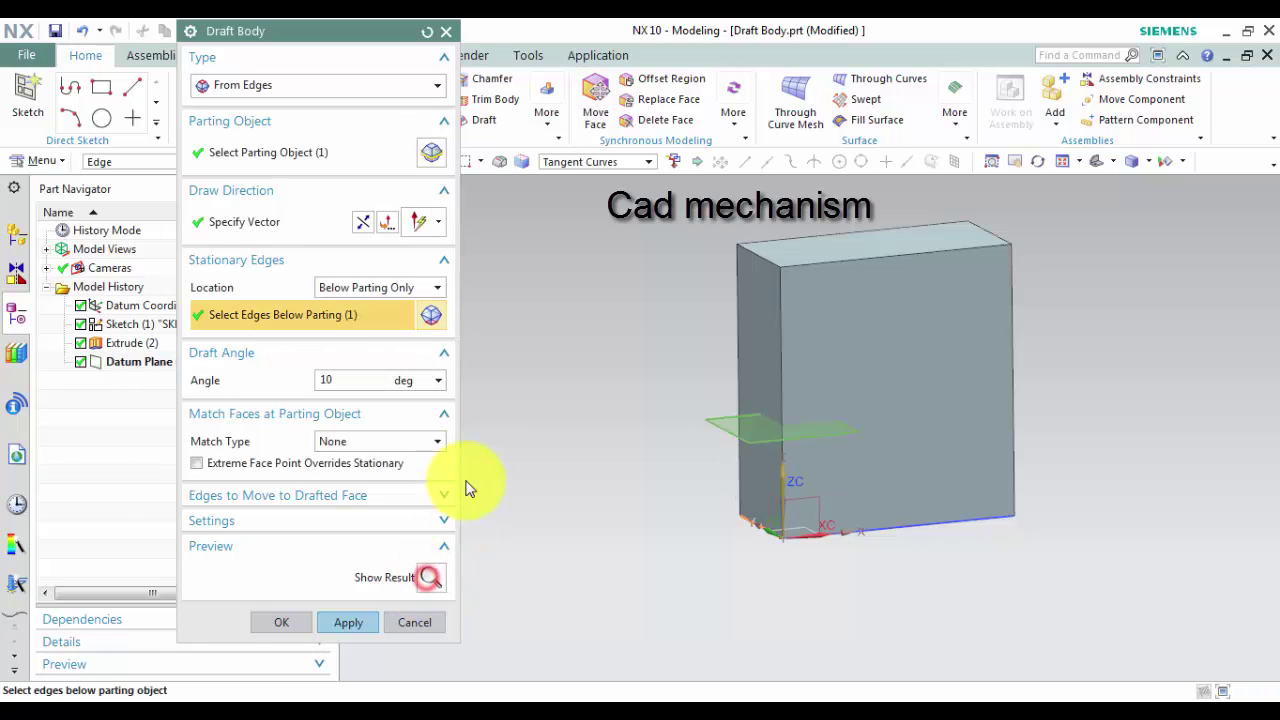
left_click(416, 287)
Step: Set location to Above and Below and pick the top edge as stationary above parting
left_click(370, 338)
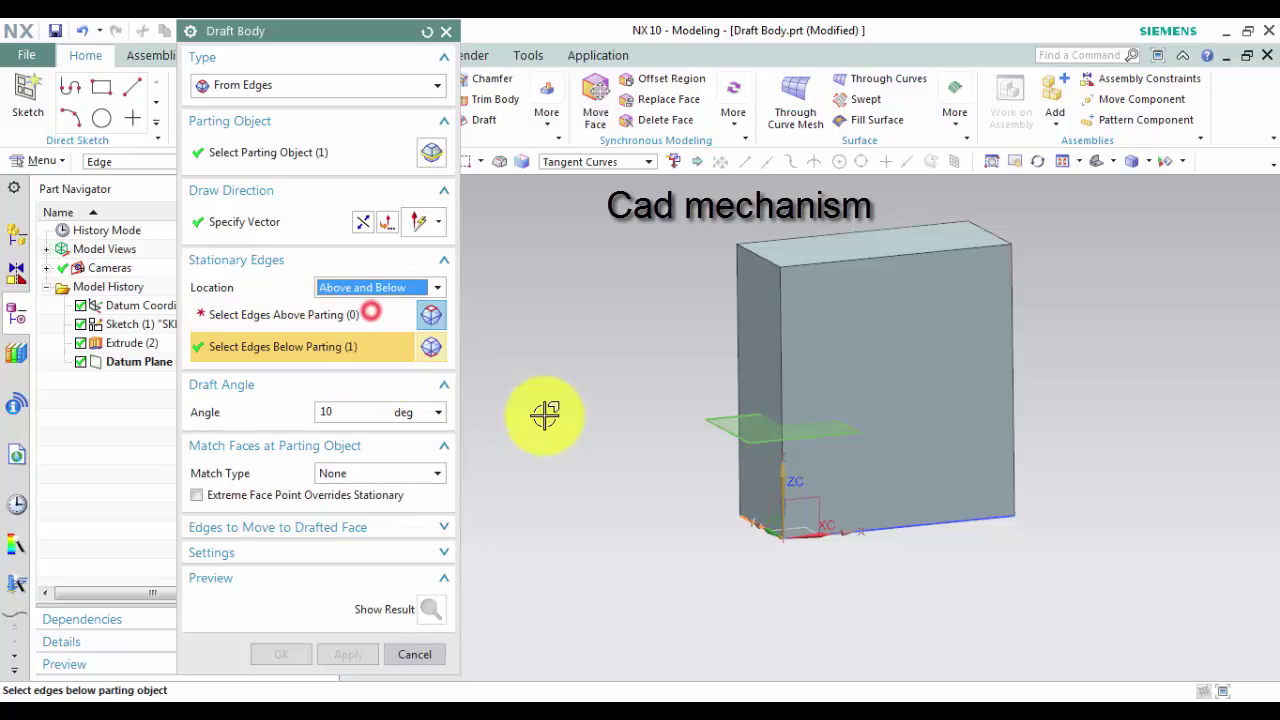
left_click(280, 314)
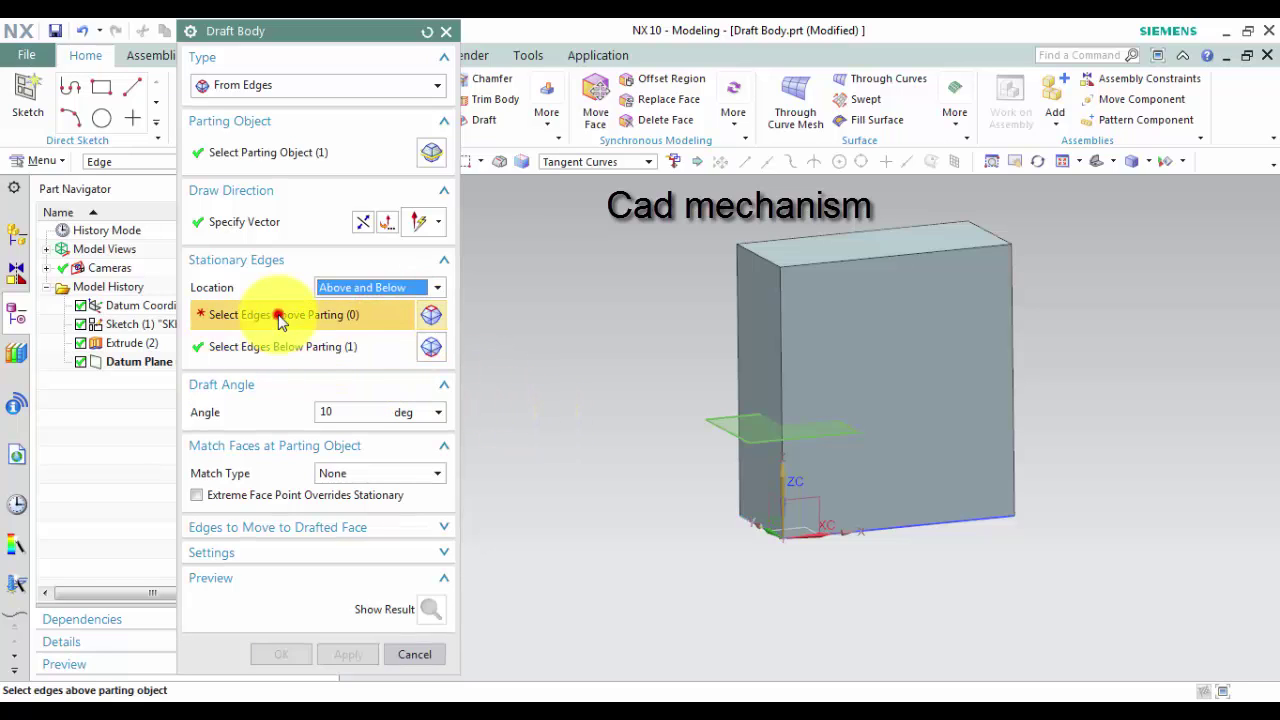
left_click(753, 253)
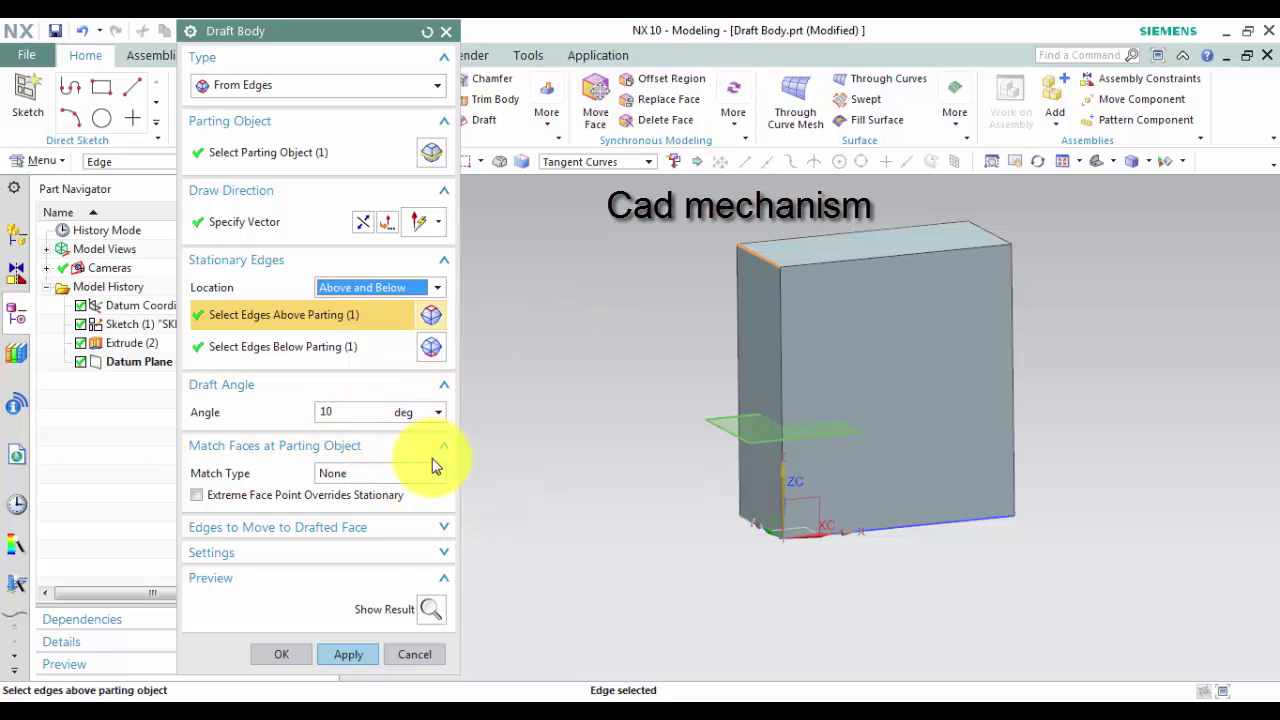
Step: Preview and undo the 10° draft, then turn off Extreme Face Point override
left_click(434, 609)
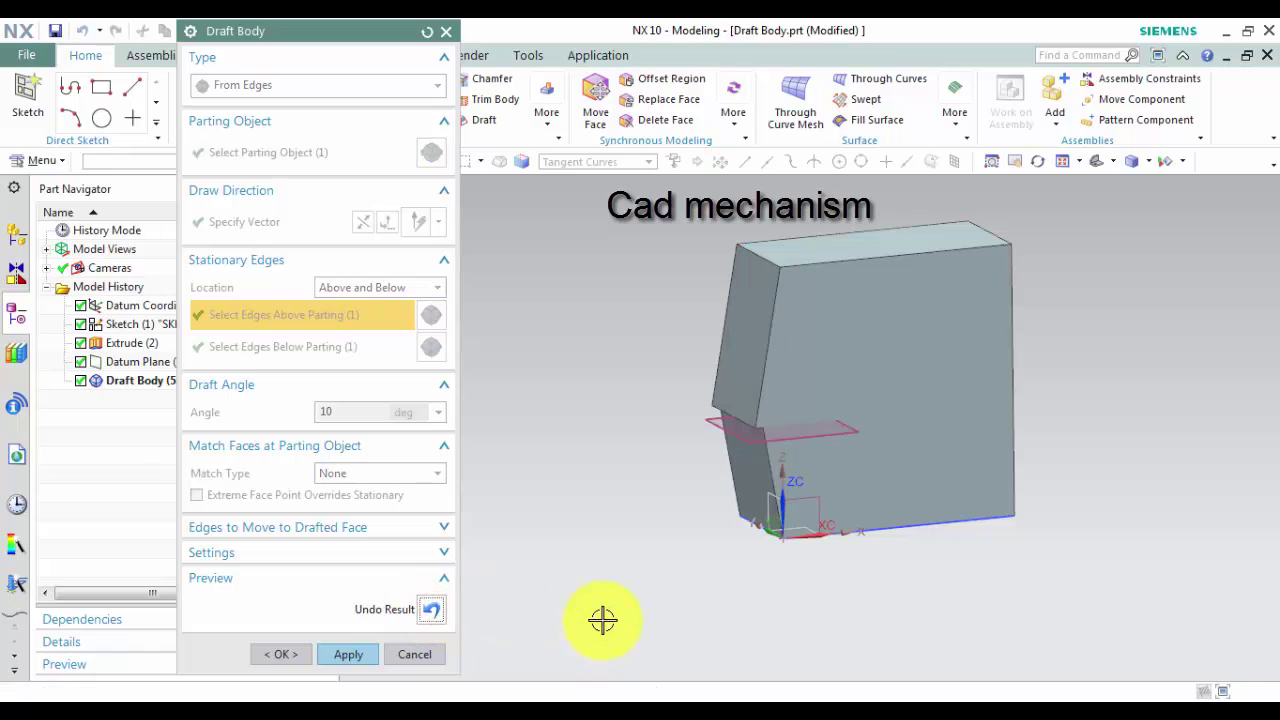
middle_click_drag(603, 620, 594, 610)
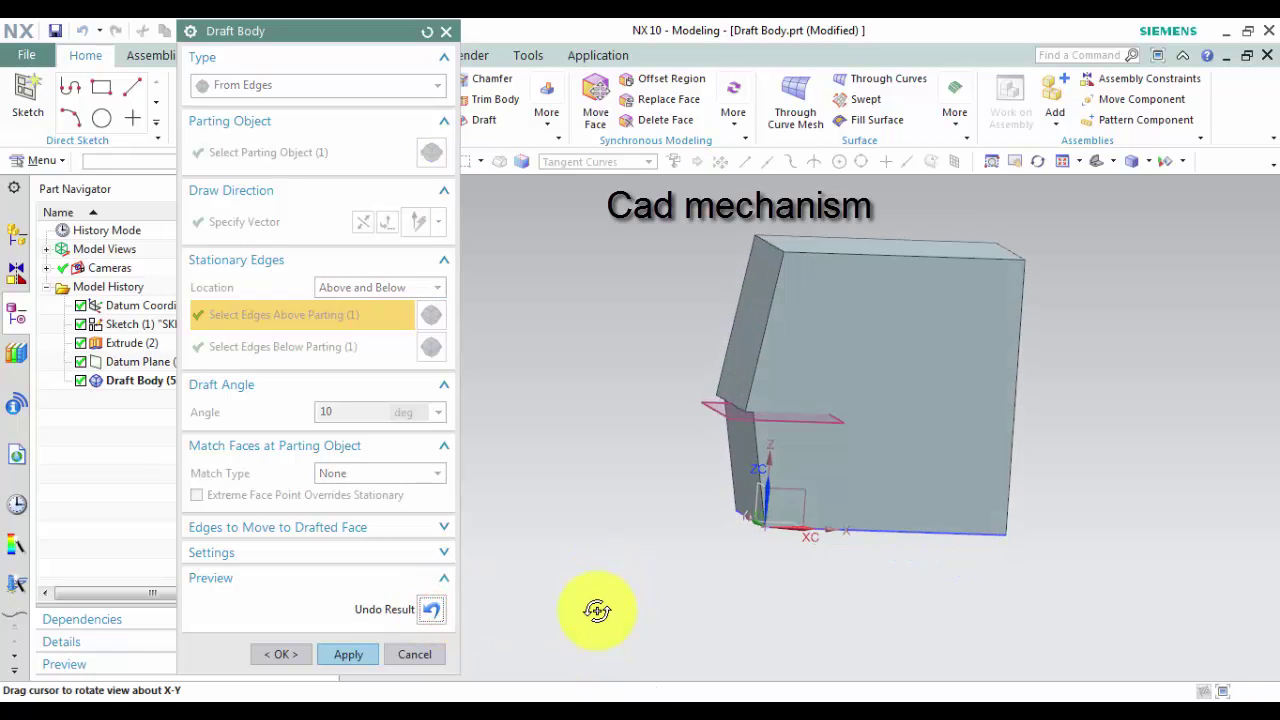
left_click(434, 610)
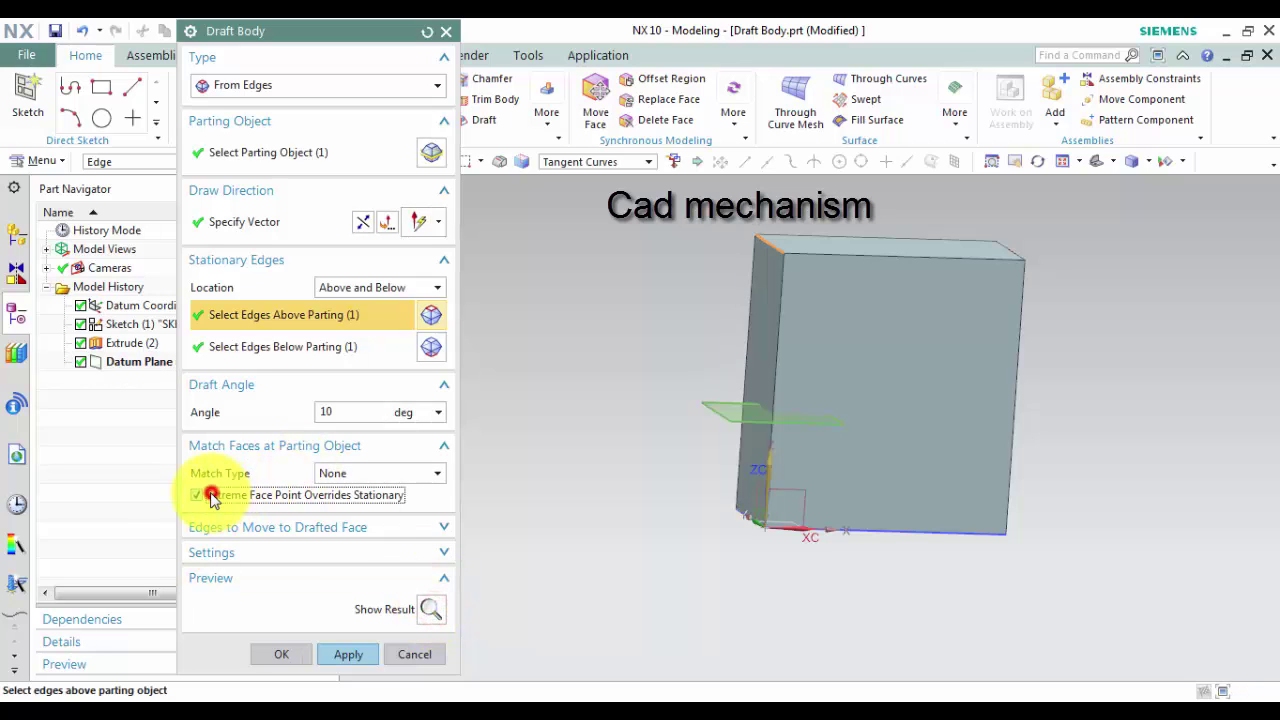
left_click(432, 612)
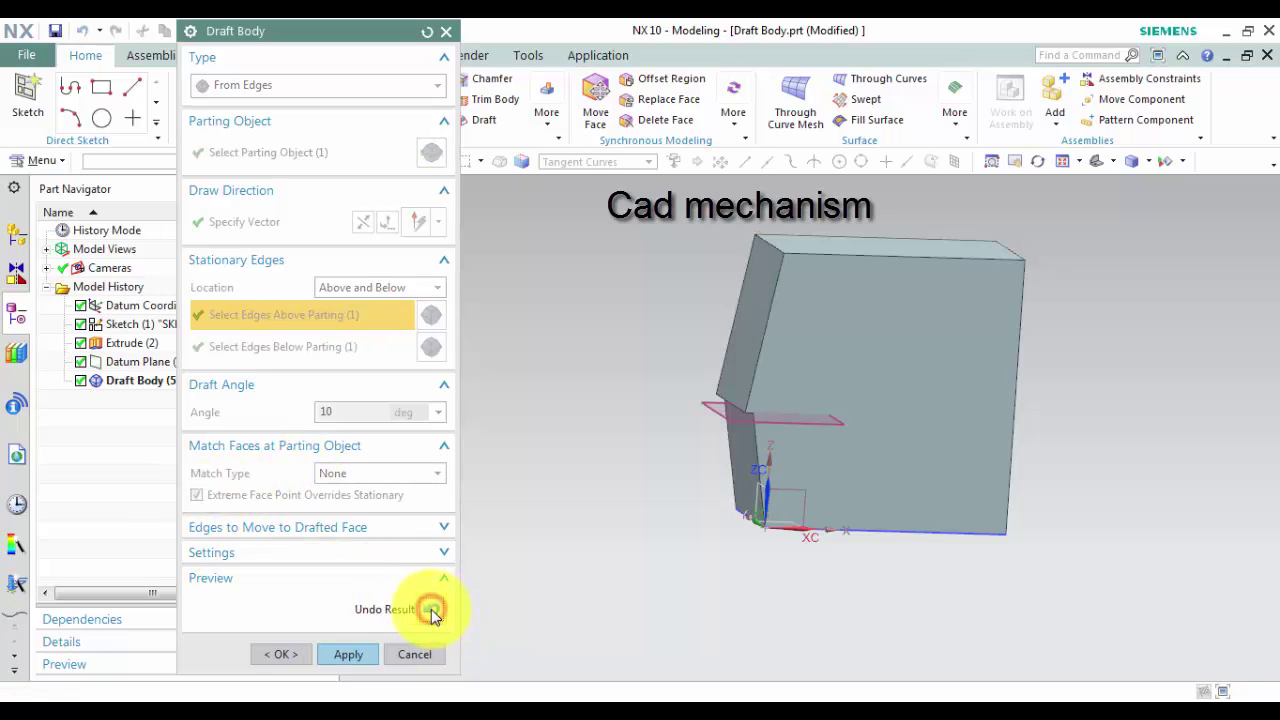
left_click(211, 500)
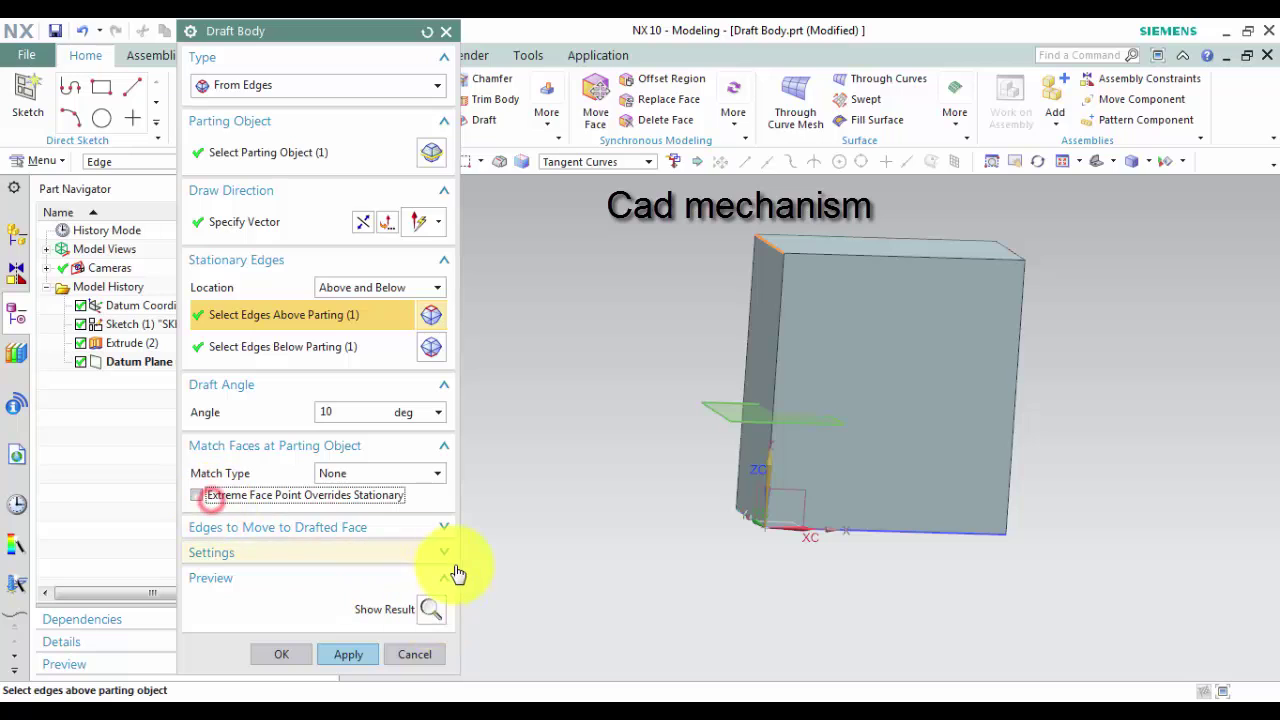
left_click(443, 483)
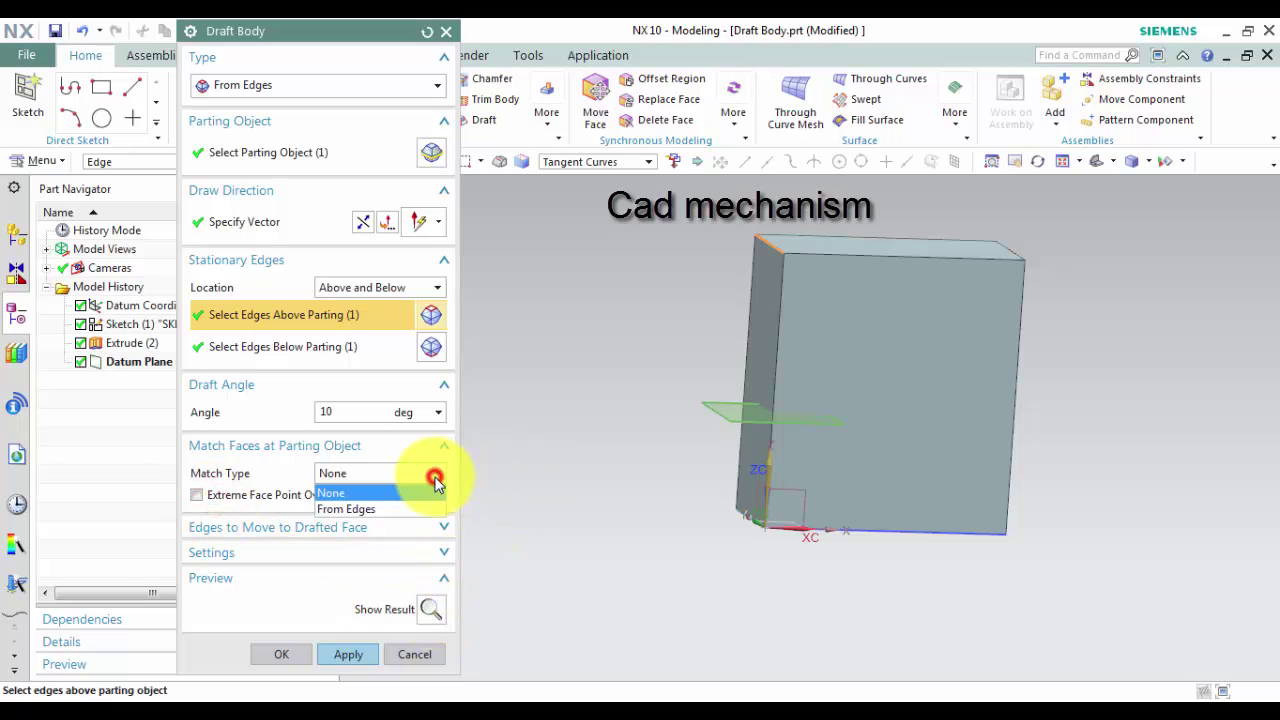
Step: Set face Match Type to From Edges and preview the drafted block
left_click(382, 505)
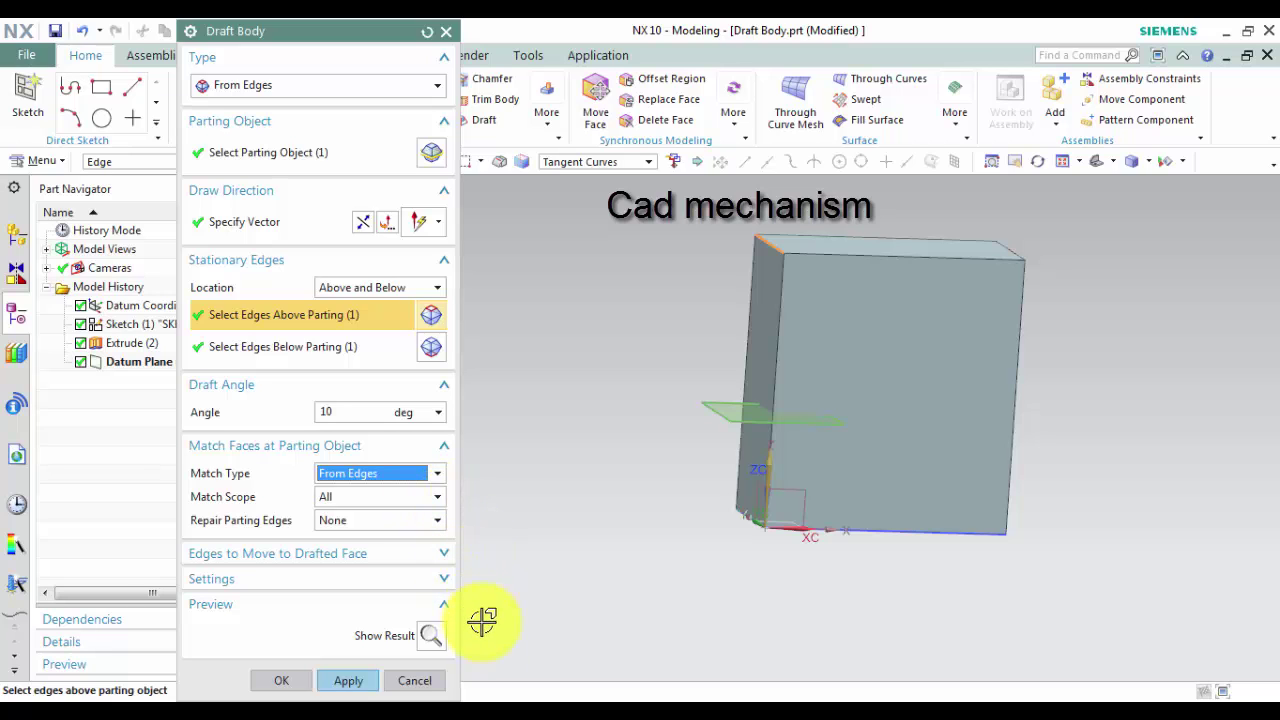
left_click(430, 636)
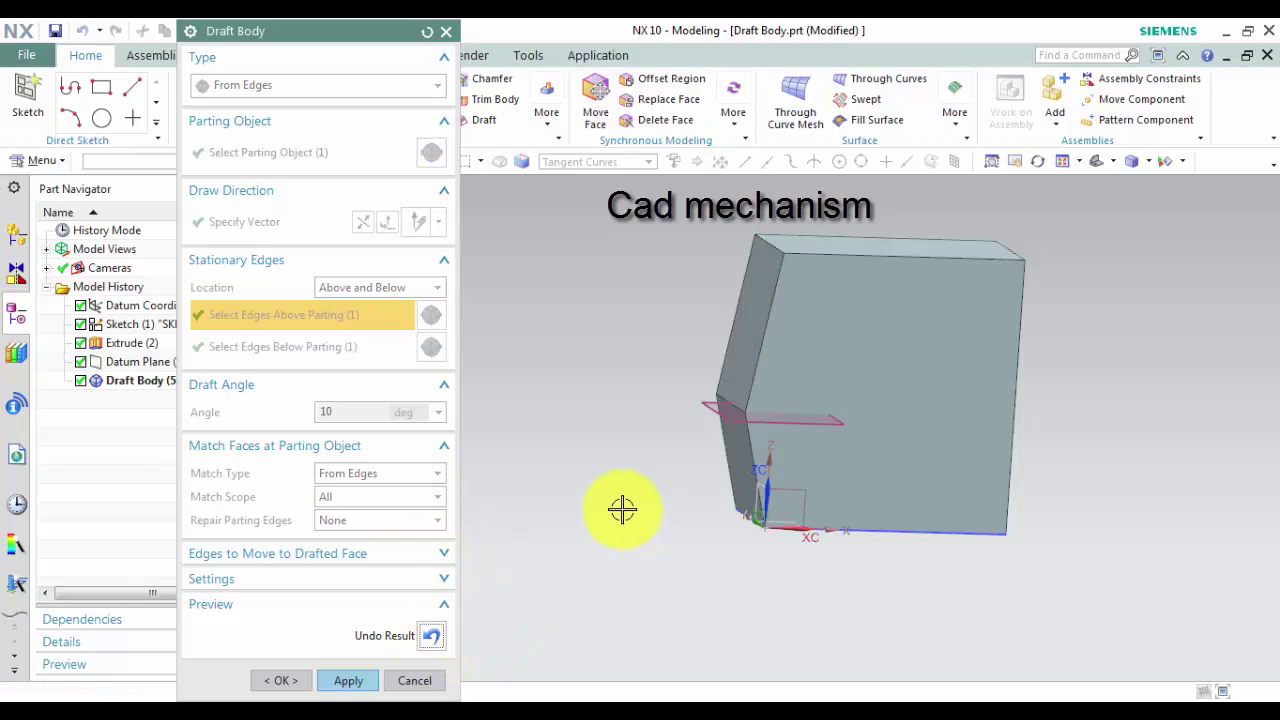
scroll(751, 411, "up", 2)
scroll(734, 417, "up", 2)
left_click(432, 635)
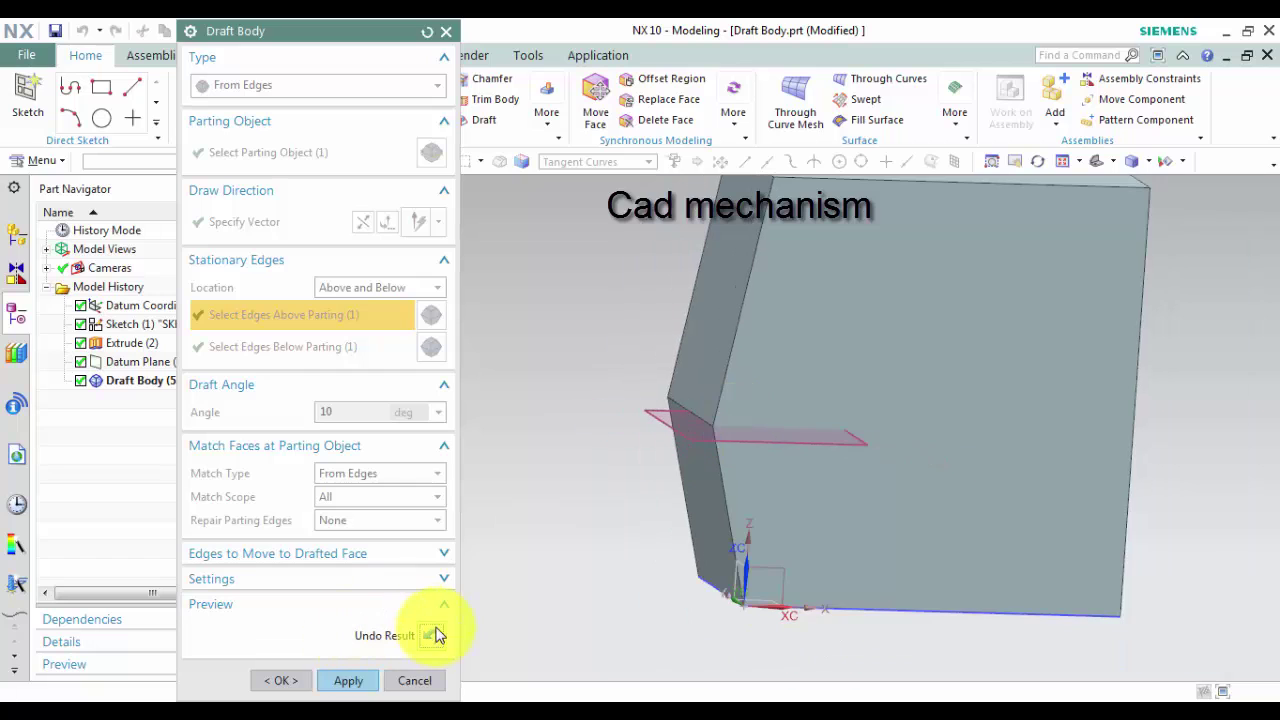
Step: Switch Match Type to None to compare the unmatched draft preview
left_click(437, 473)
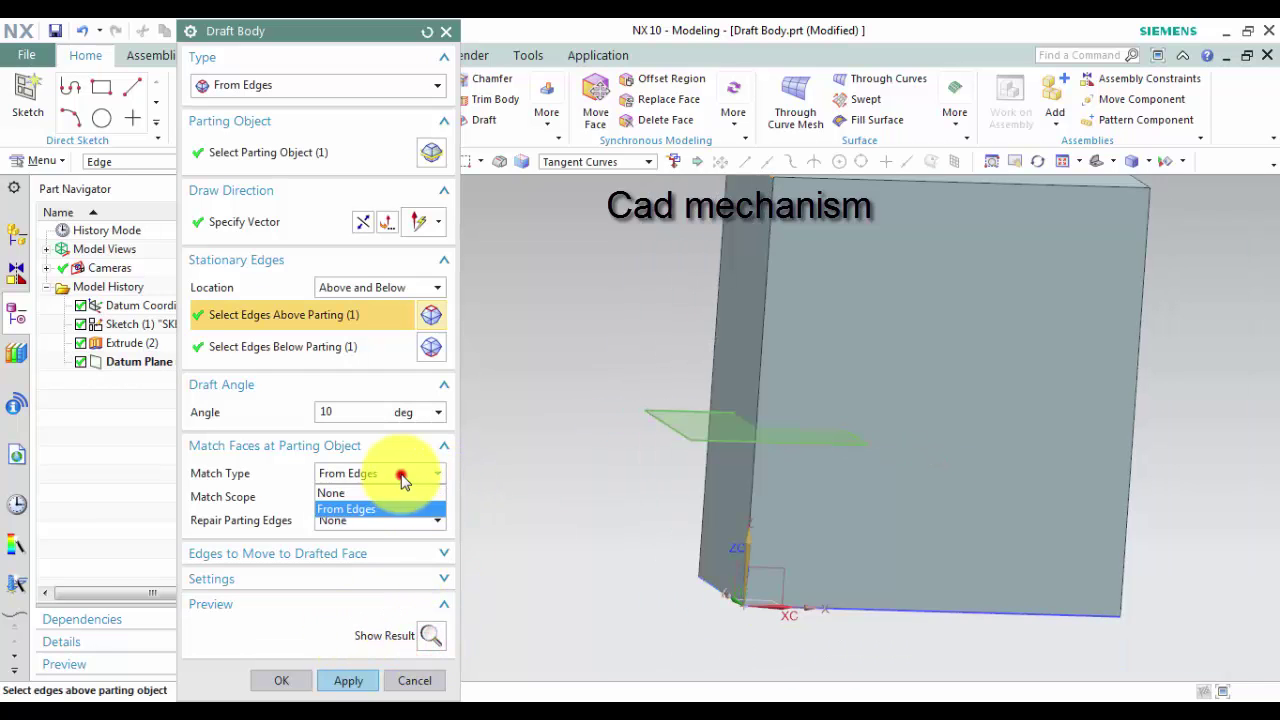
left_click(363, 497)
left_click(428, 617)
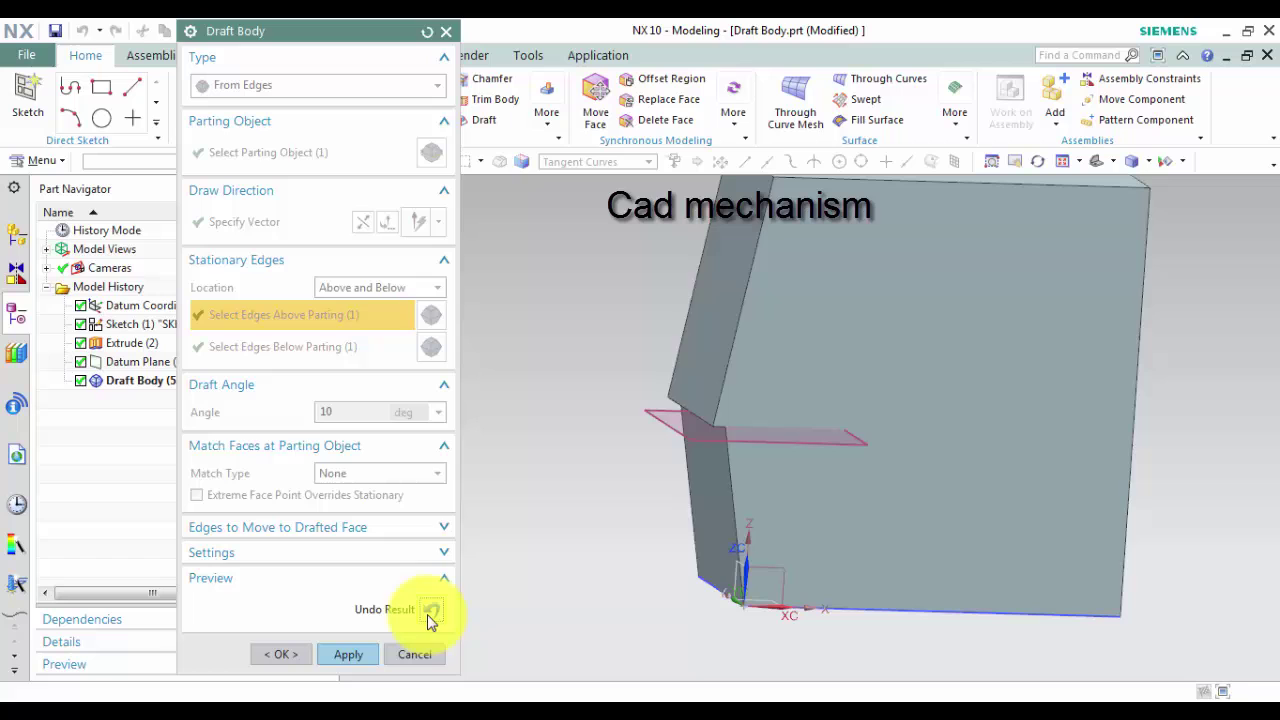
left_click(430, 620)
Step: Restore From Edges matching, recheck the preview, and confirm the block draft with OK
left_click(437, 473)
left_click(358, 508)
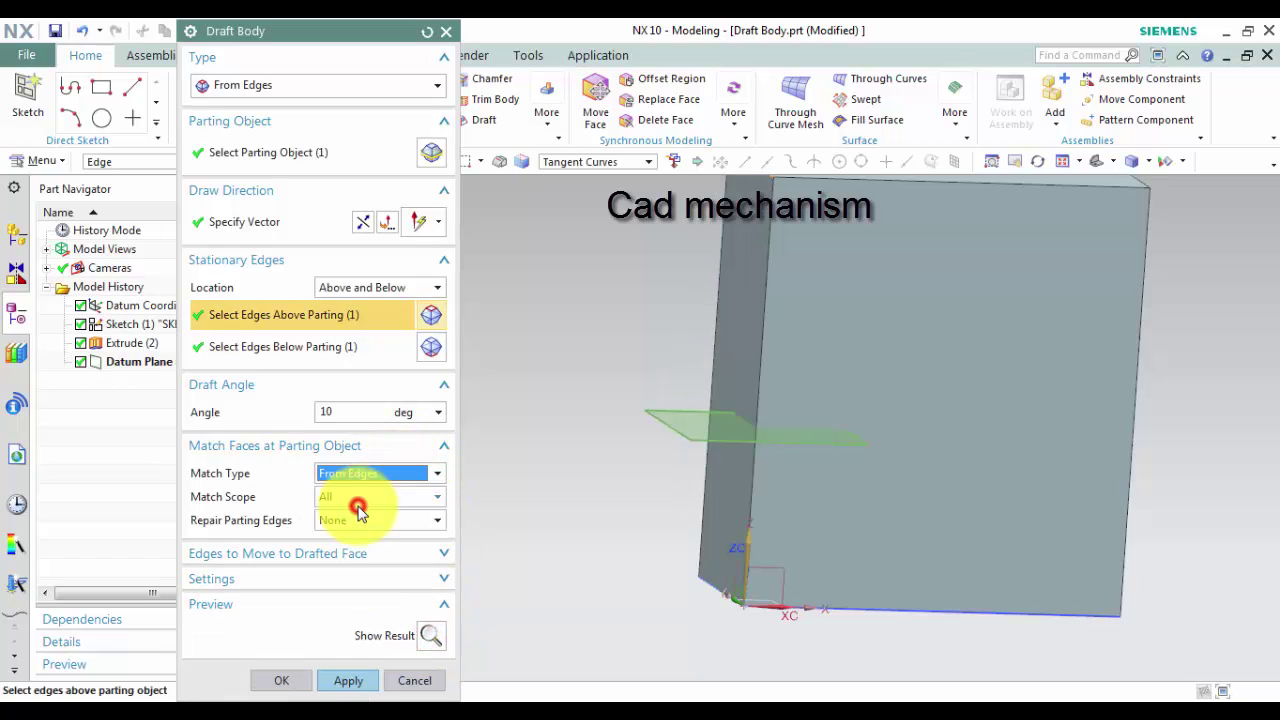
left_click(430, 636)
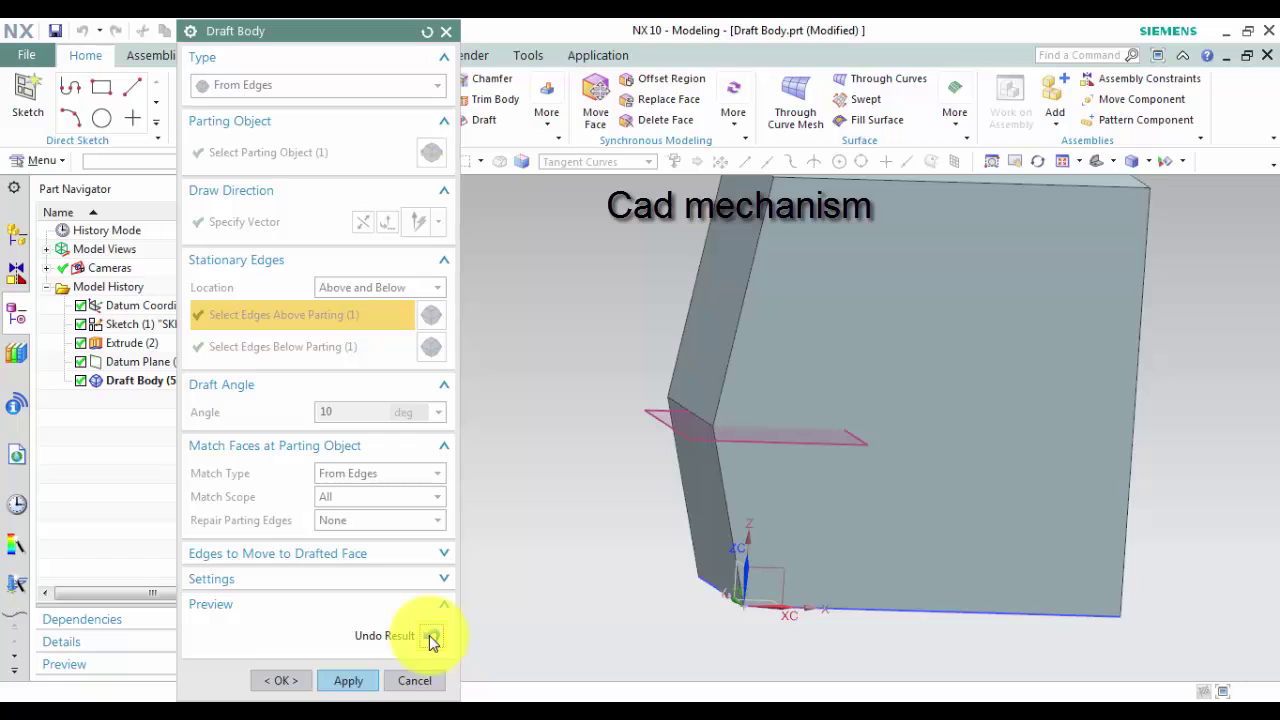
left_click(430, 636)
scroll(586, 543, "up", 2)
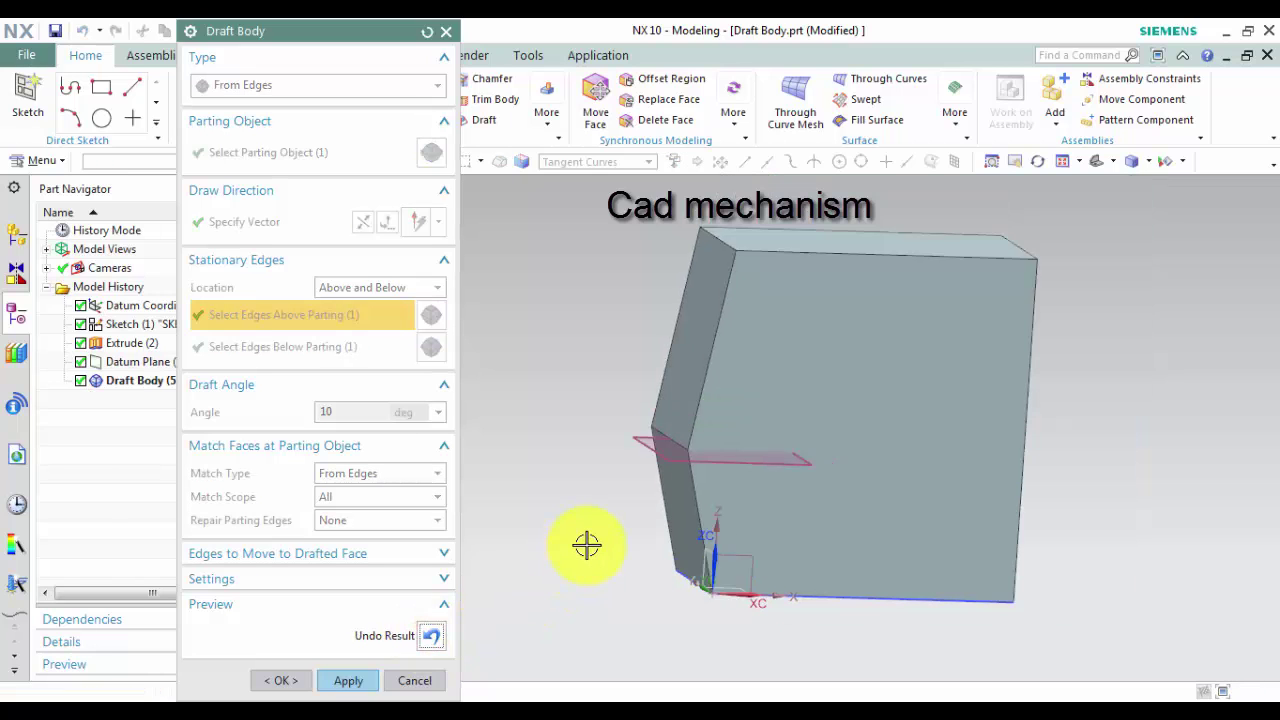
scroll(586, 543, "up", 1)
left_click(426, 636)
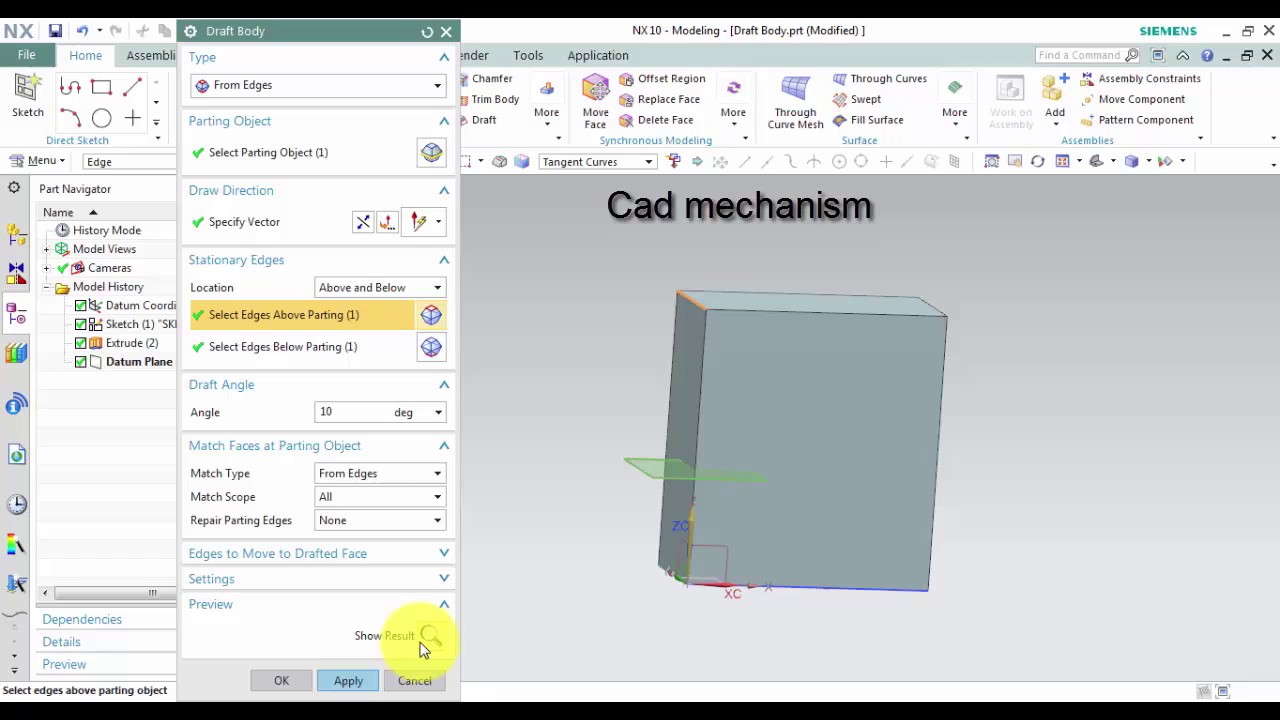
left_click(425, 637)
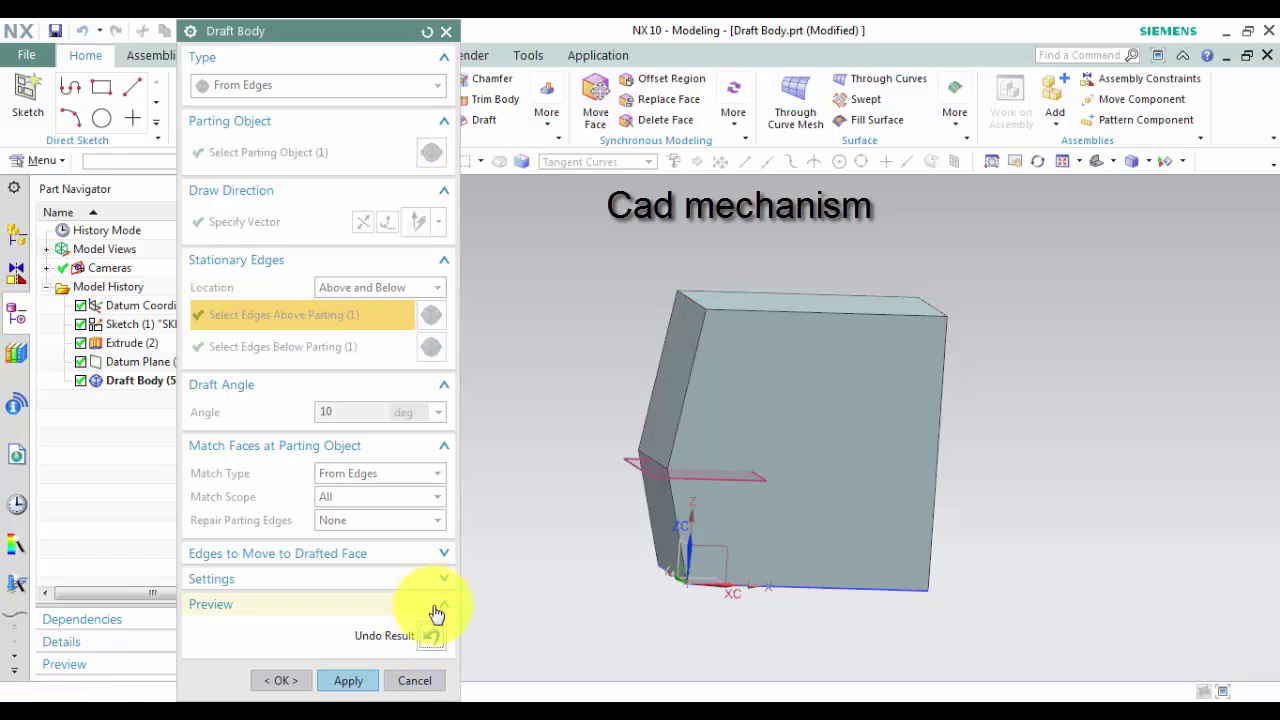
left_click(283, 683)
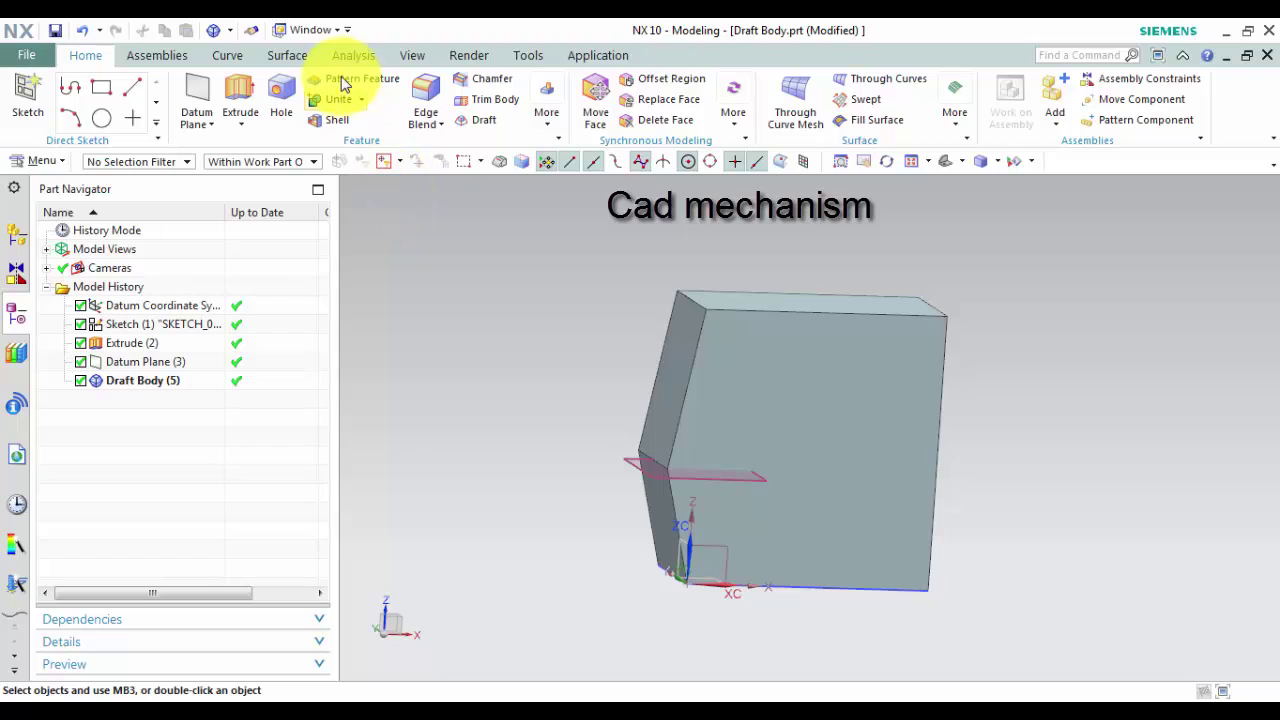
Step: Switch to the draft body 2 bracket part window
left_click(315, 30)
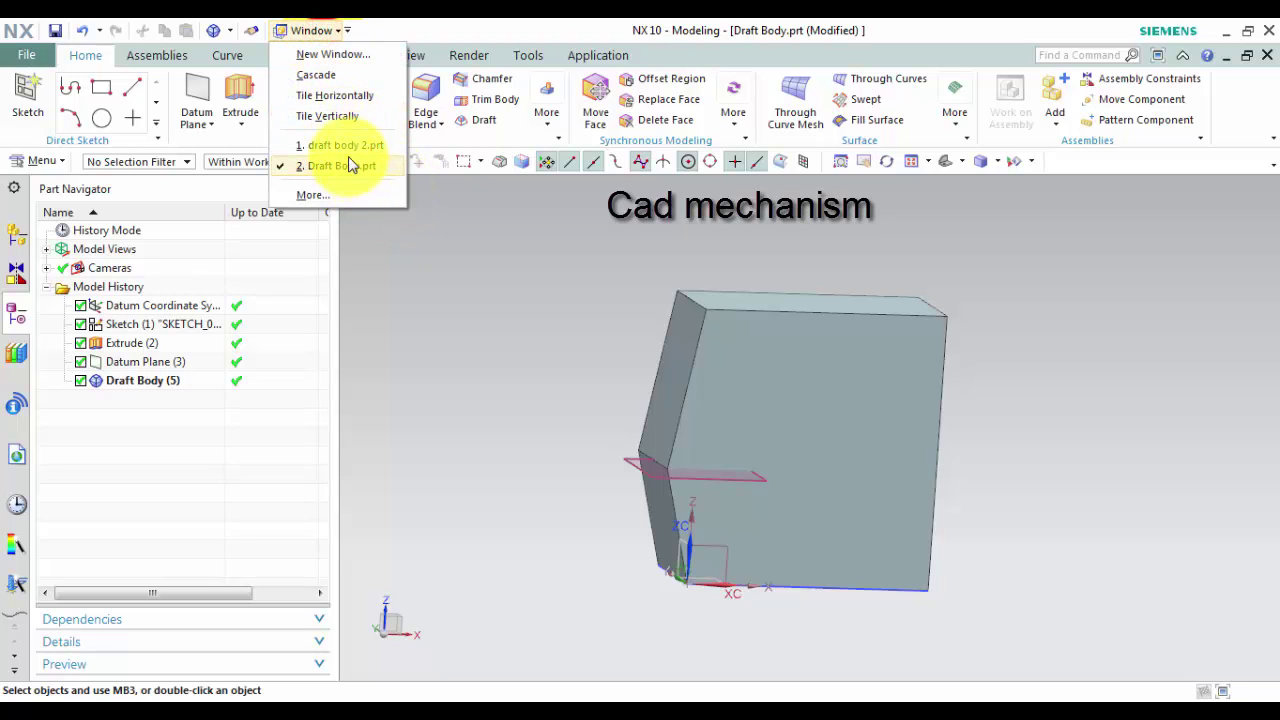
left_click(345, 147)
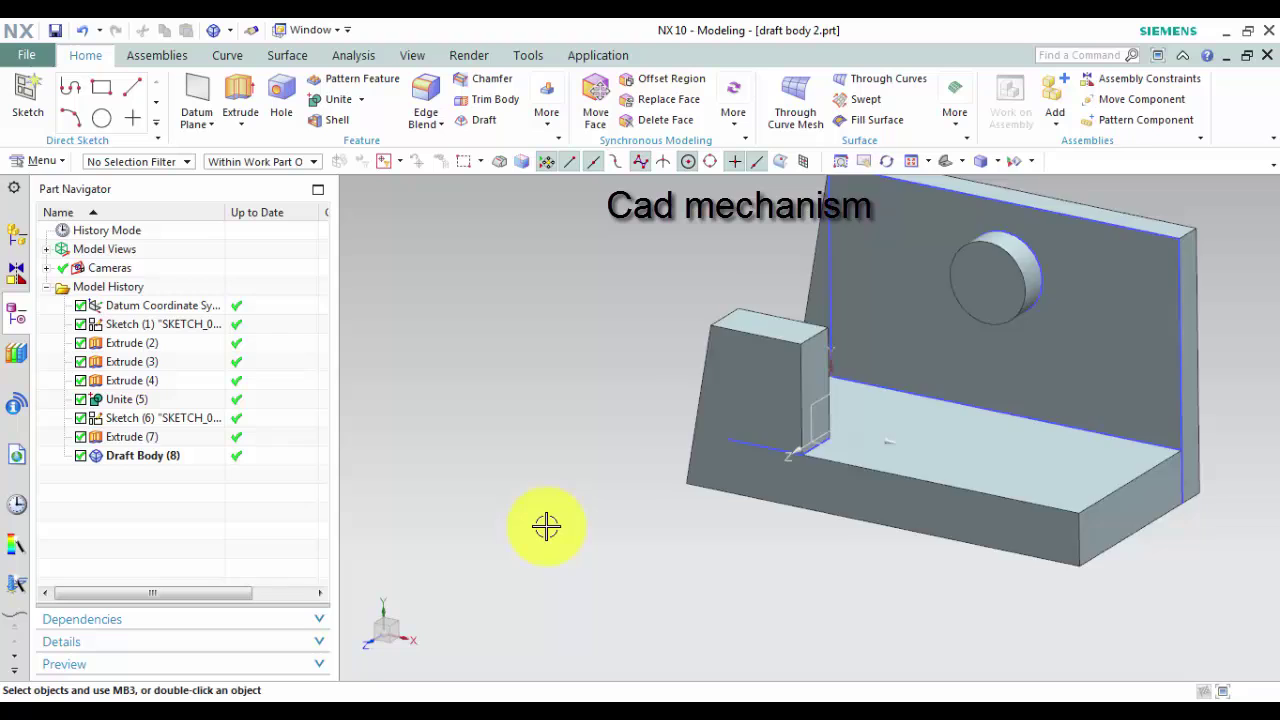
scroll(530, 517, "down", 3)
mouse_move(530, 517)
middle_mouse_down()
mouse_move(571, 514)
mouse_move(614, 534)
mouse_move(551, 534)
mouse_move(528, 514)
middle_mouse_up()
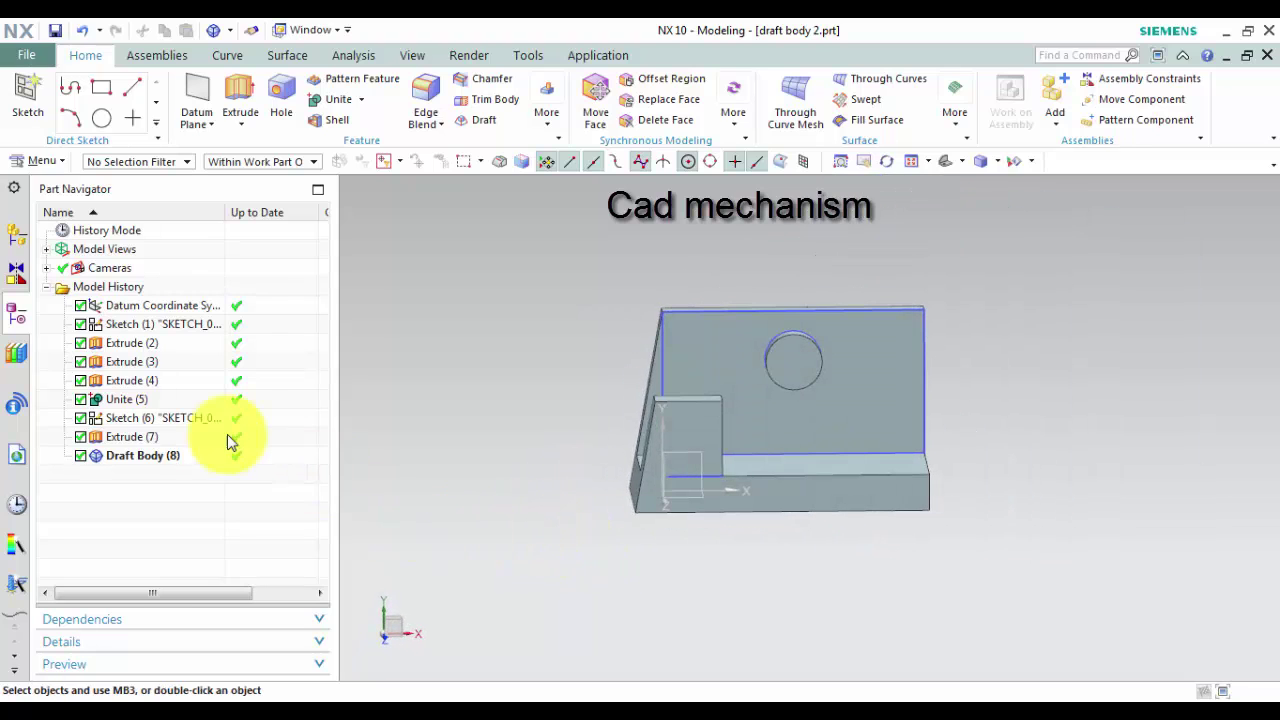
Step: Delete the existing Draft Body (8) feature from the Part Navigator
left_click(130, 456)
key("Delete")
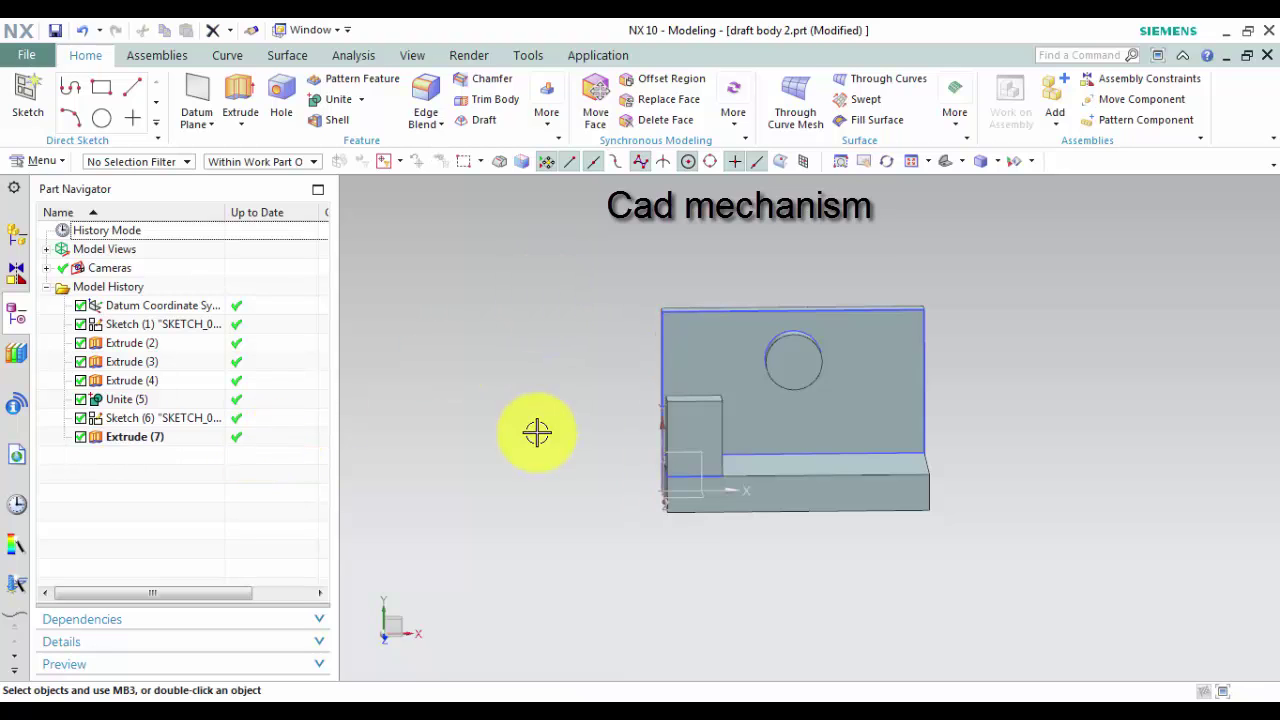
mouse_move(537, 431)
middle_mouse_down()
mouse_move(580, 409)
mouse_move(540, 420)
middle_mouse_up()
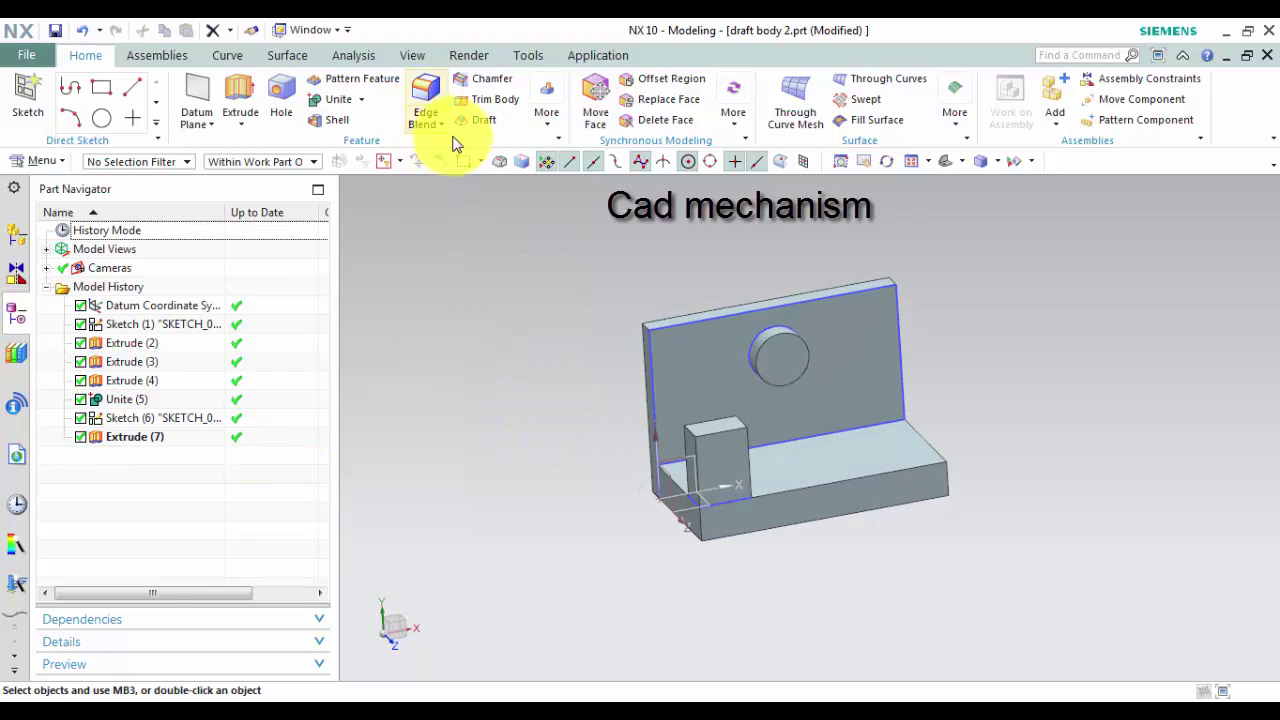
left_click(549, 132)
Step: Start a Faces-type Draft Body with a bracket face as the parting object
left_click(553, 165)
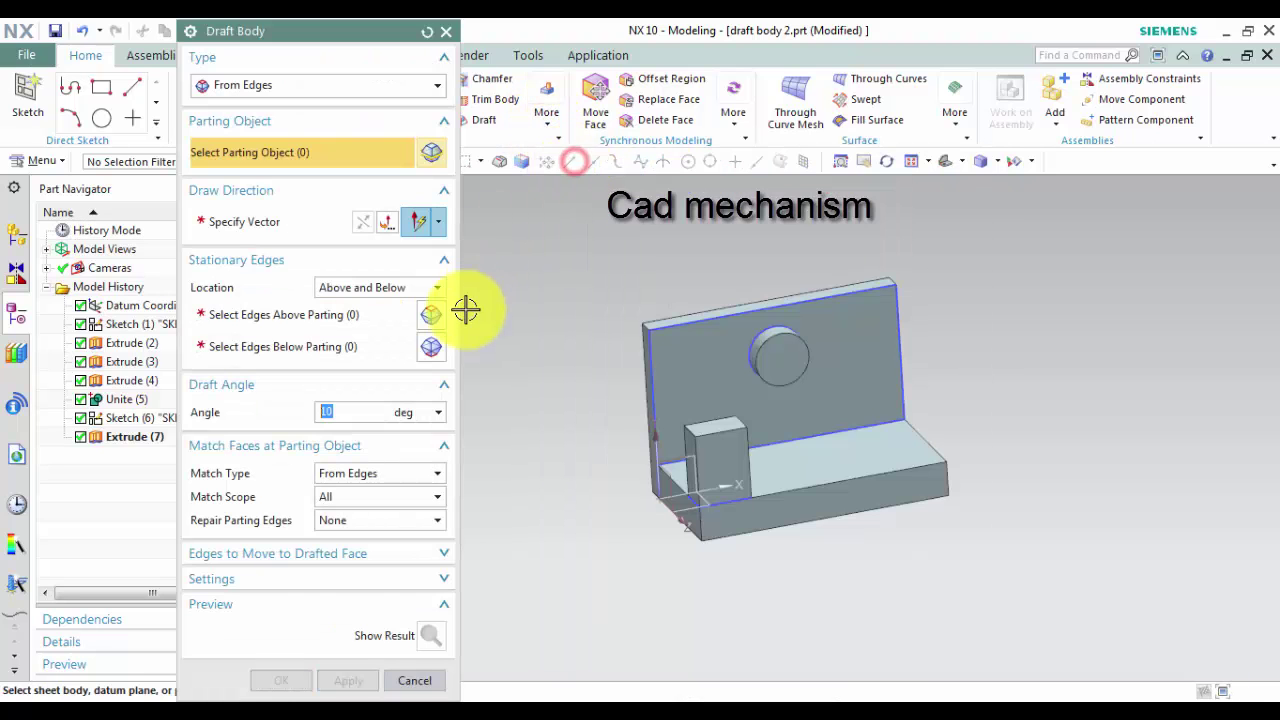
left_click(350, 86)
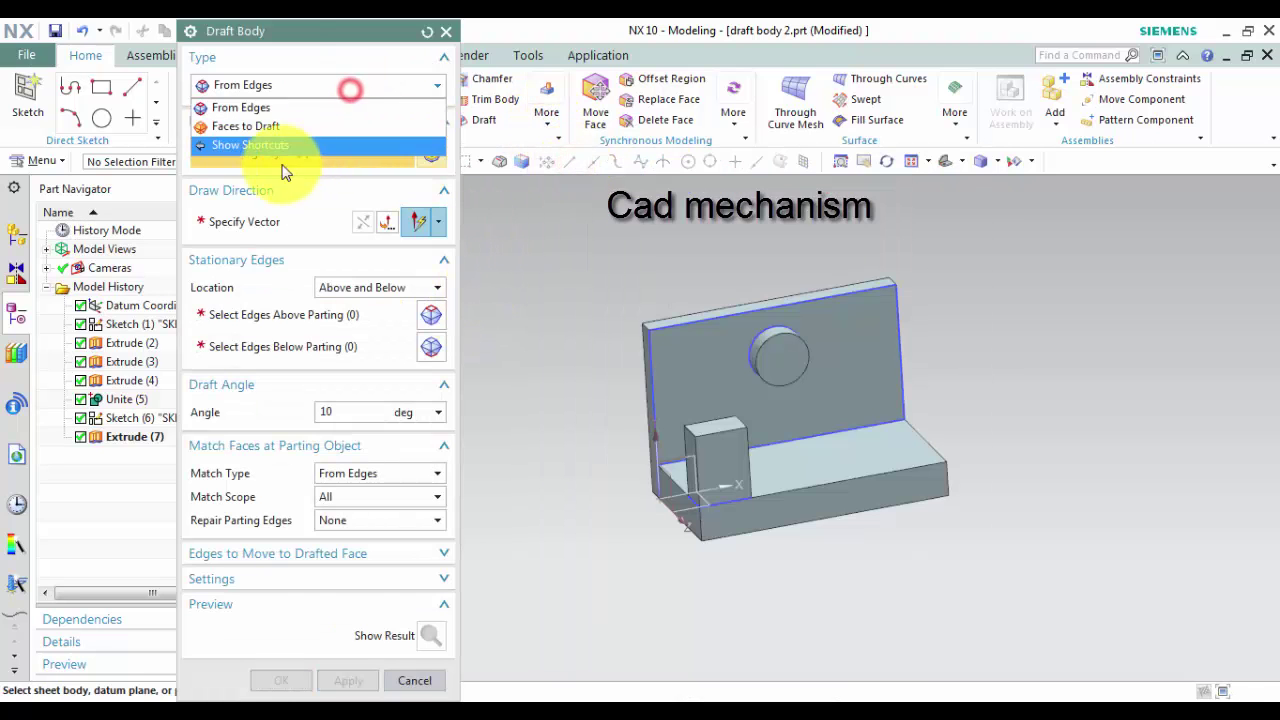
left_click(272, 130)
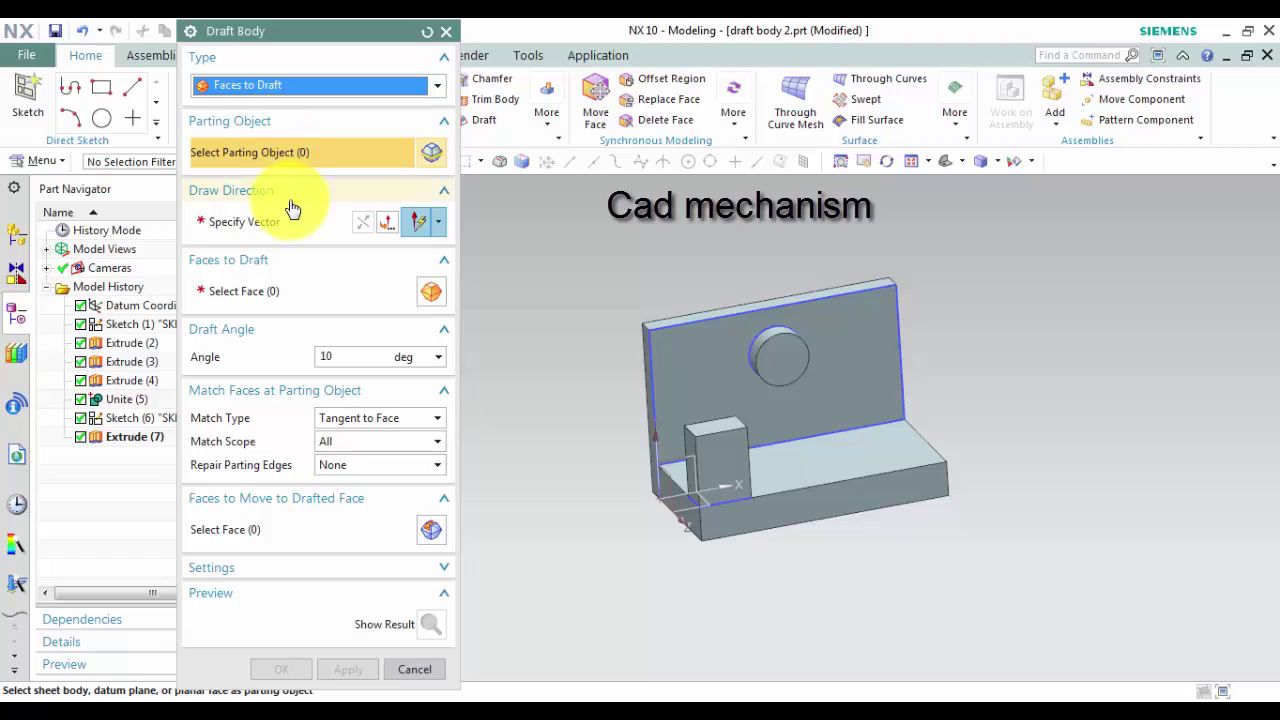
mouse_move(577, 451)
middle_mouse_down()
mouse_move(586, 394)
mouse_move(570, 375)
middle_mouse_up()
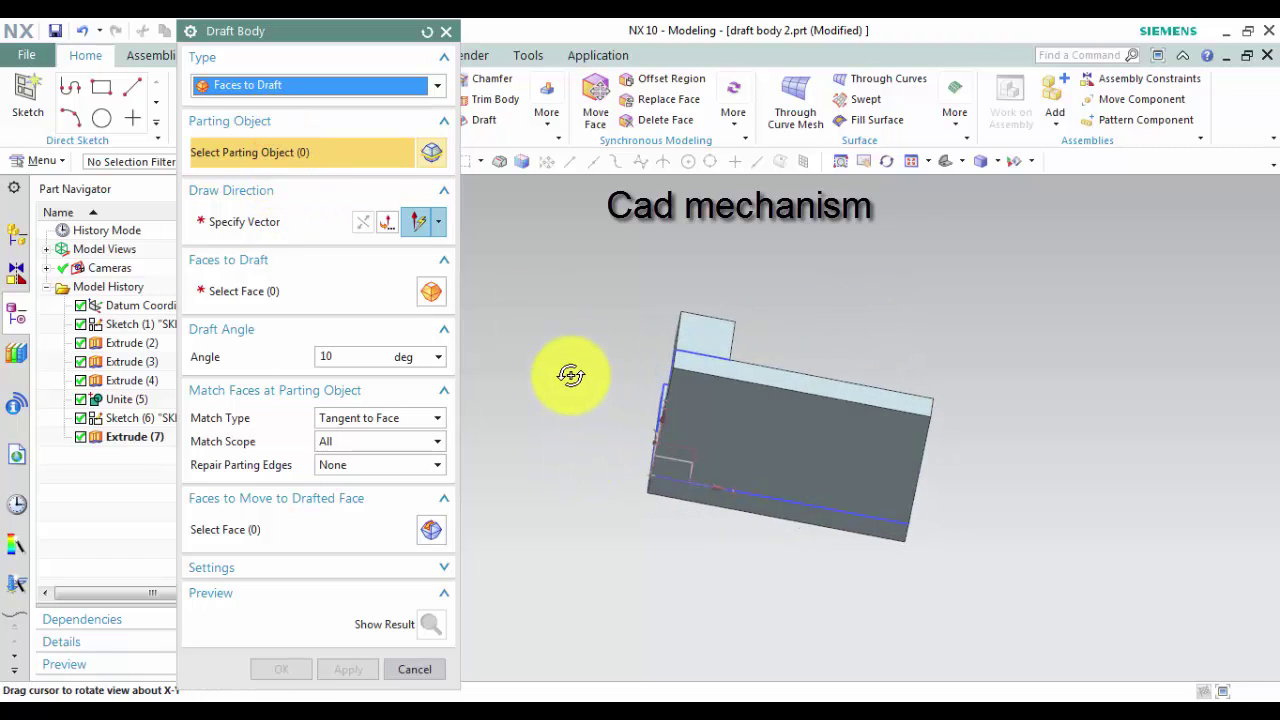
left_click(731, 434)
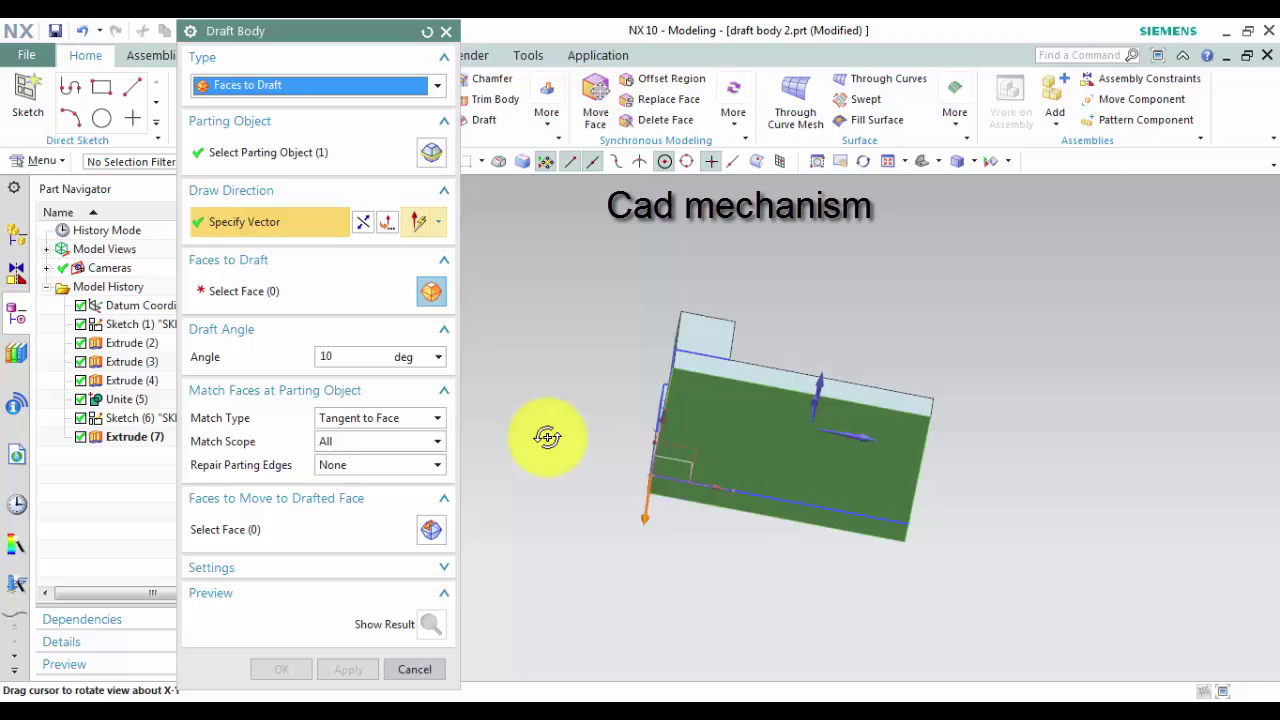
middle_click_drag(549, 434, 545, 480)
Step: Set Y-axis draw direction, select the left side faces, and set Match Type to None
left_click(240, 232)
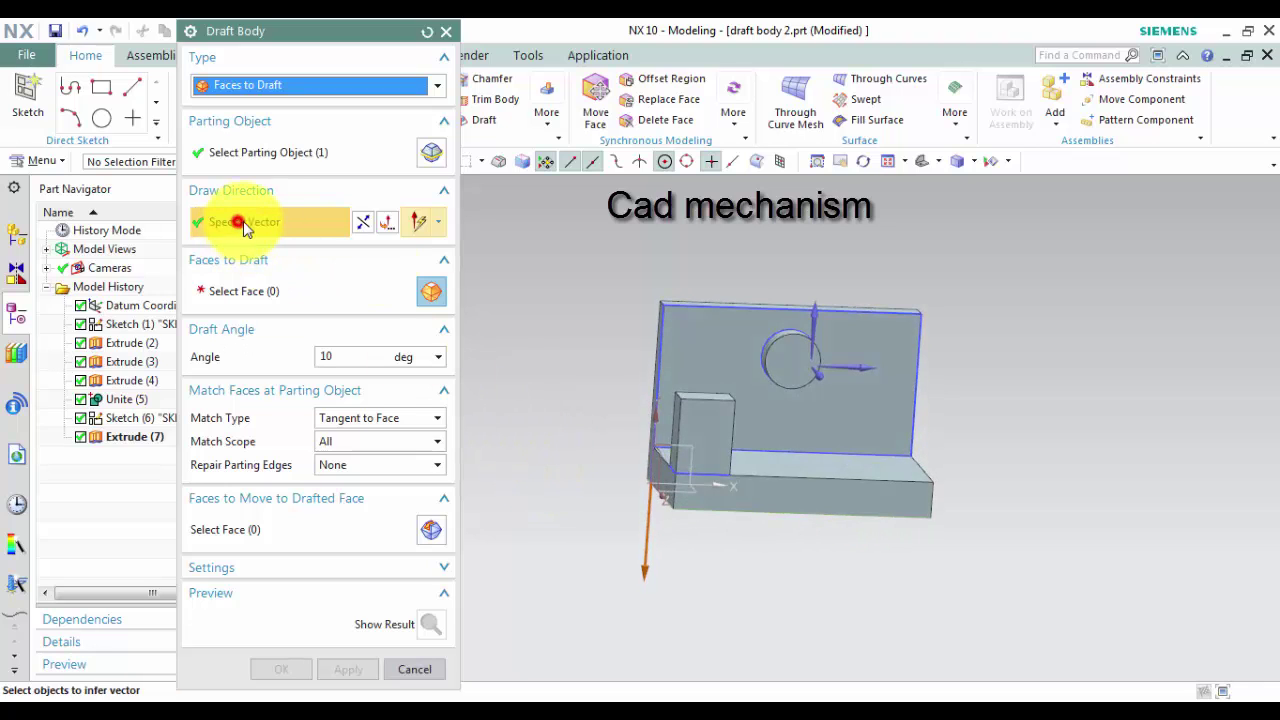
left_click(817, 318)
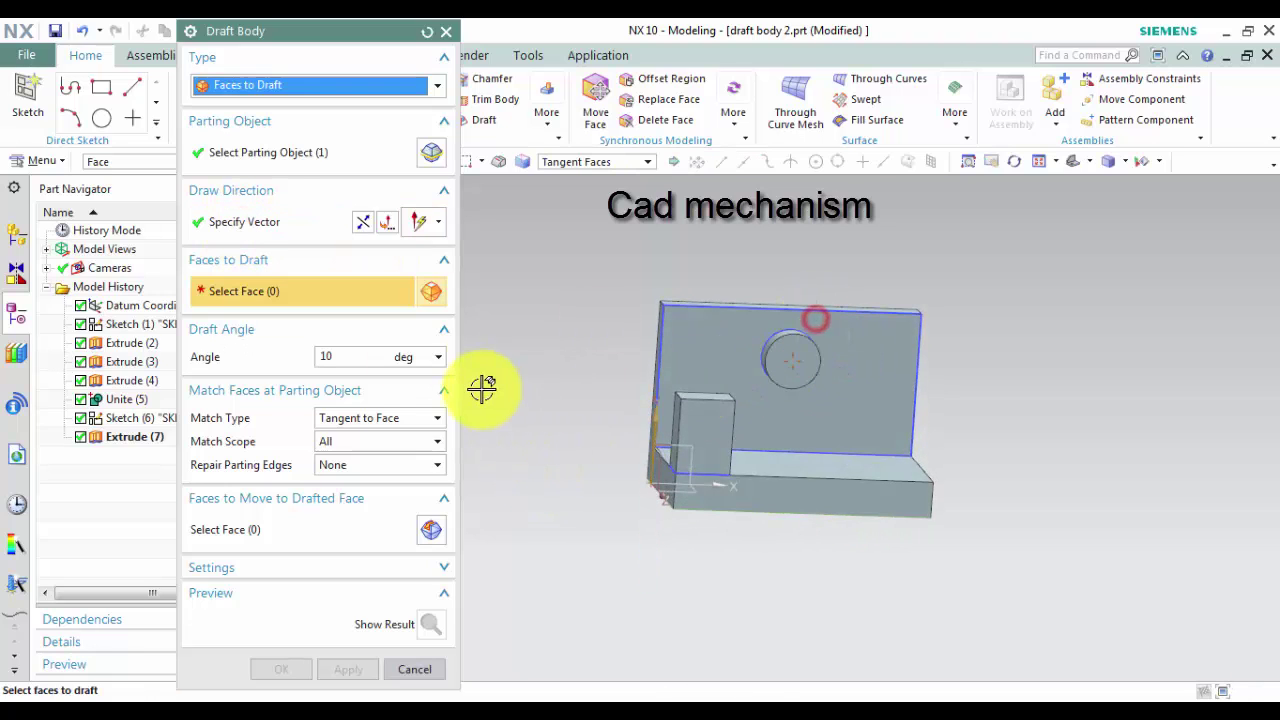
left_click(243, 296)
middle_click_drag(538, 533, 571, 537)
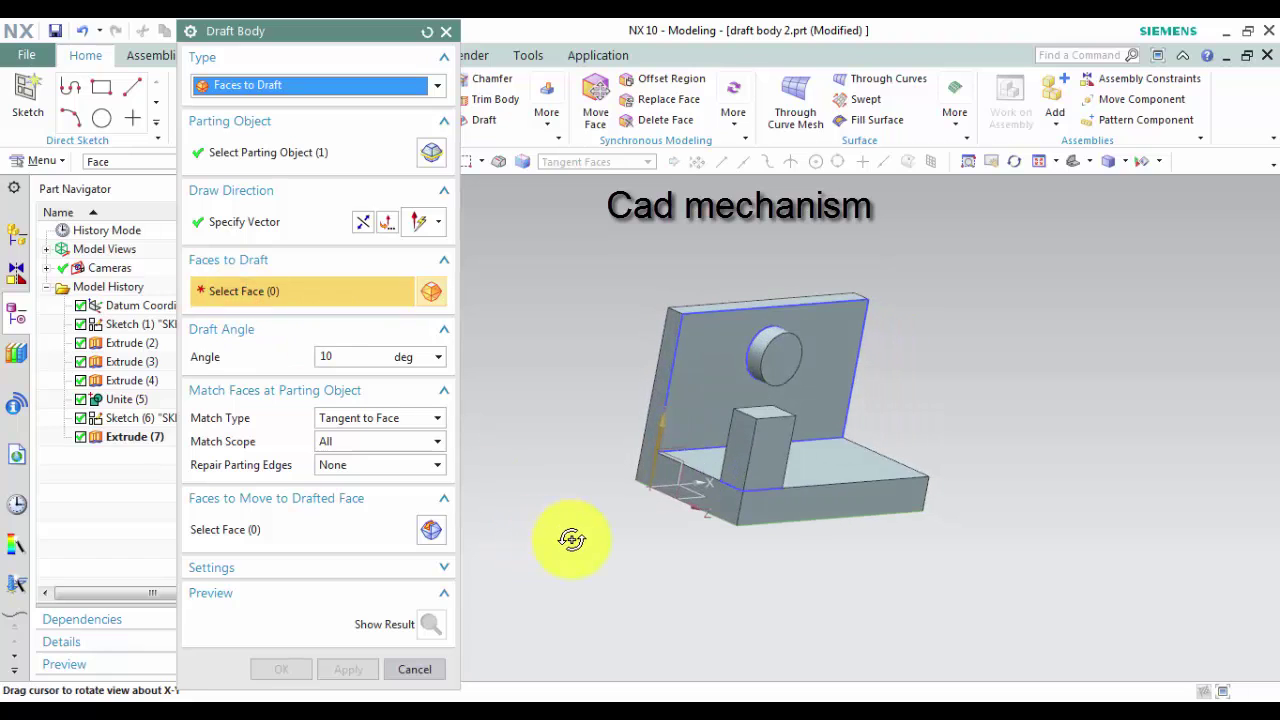
left_click(659, 383)
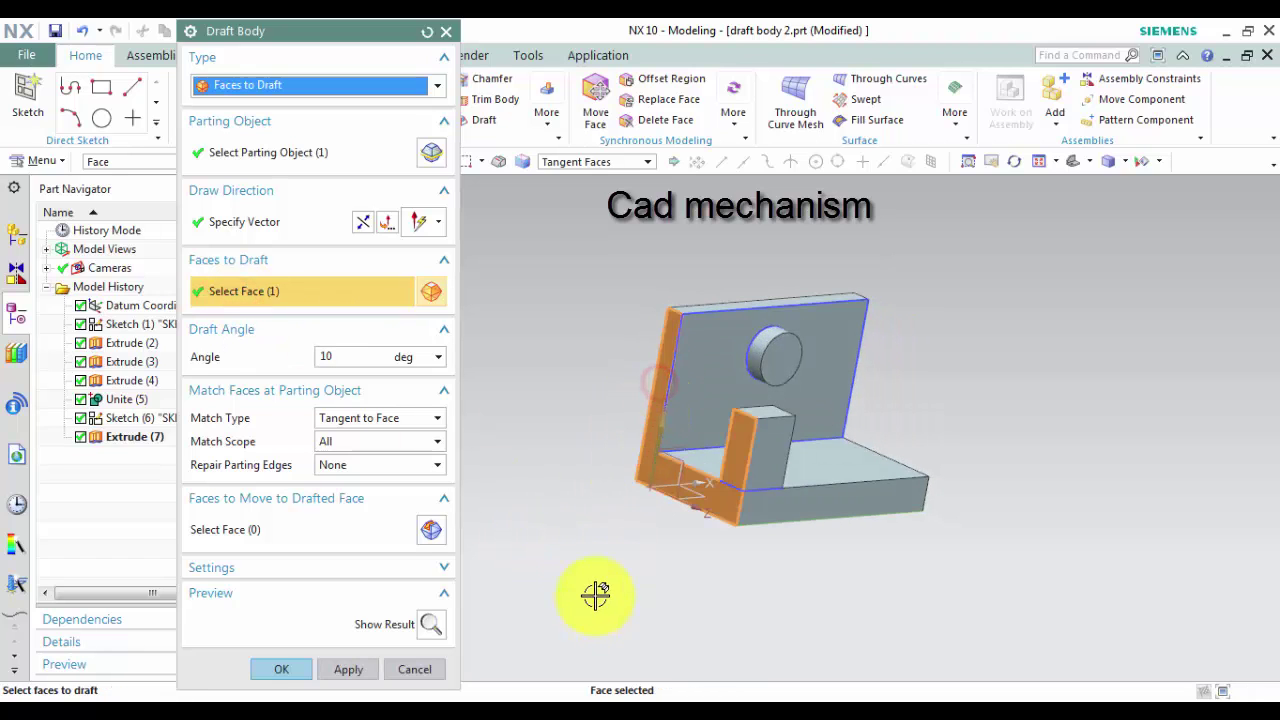
middle_click_drag(594, 591, 569, 591)
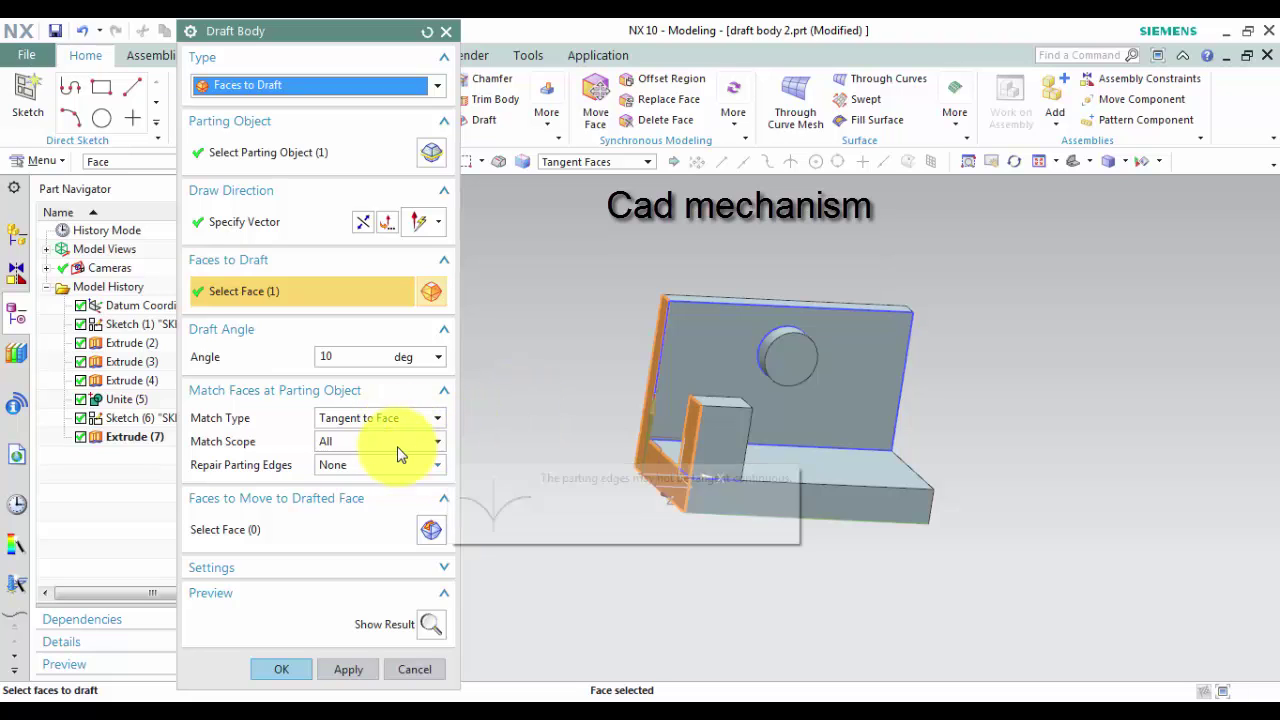
left_click(372, 417)
left_click(344, 442)
Step: After a failed preview, enable Extreme Face Point override and preview the 10° side draft
scroll(575, 492, "up", 2)
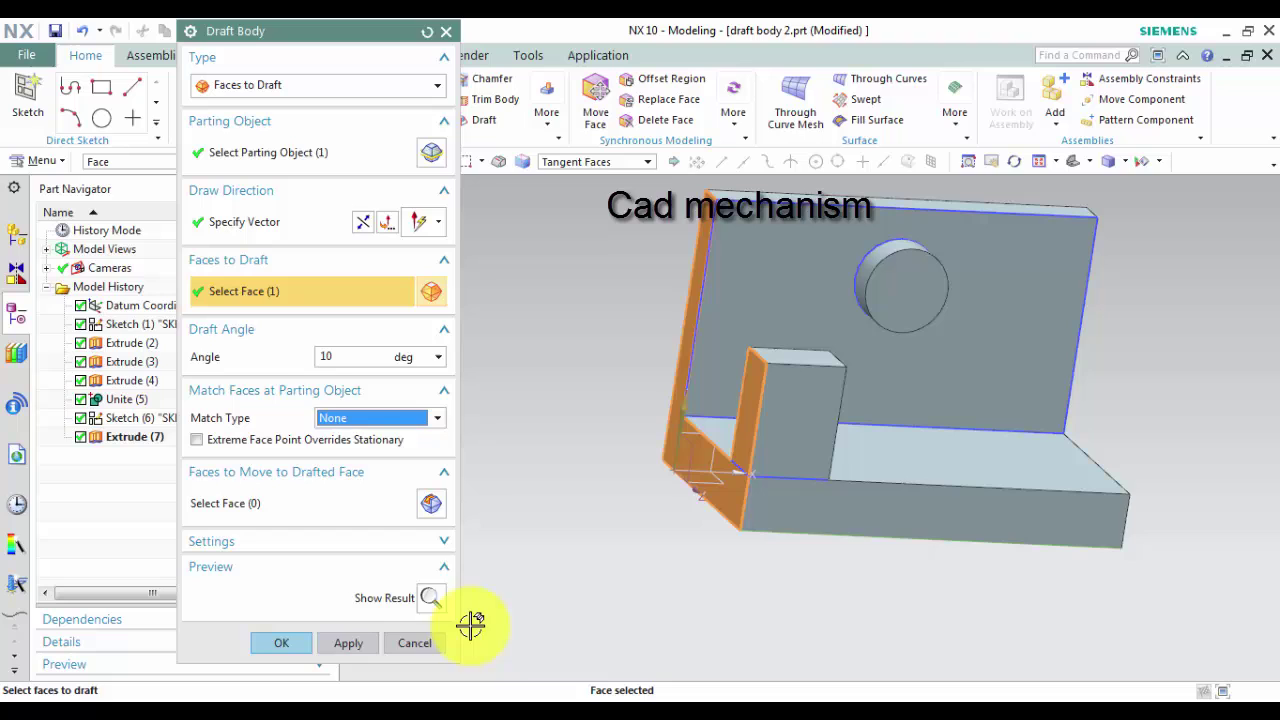
left_click(429, 598)
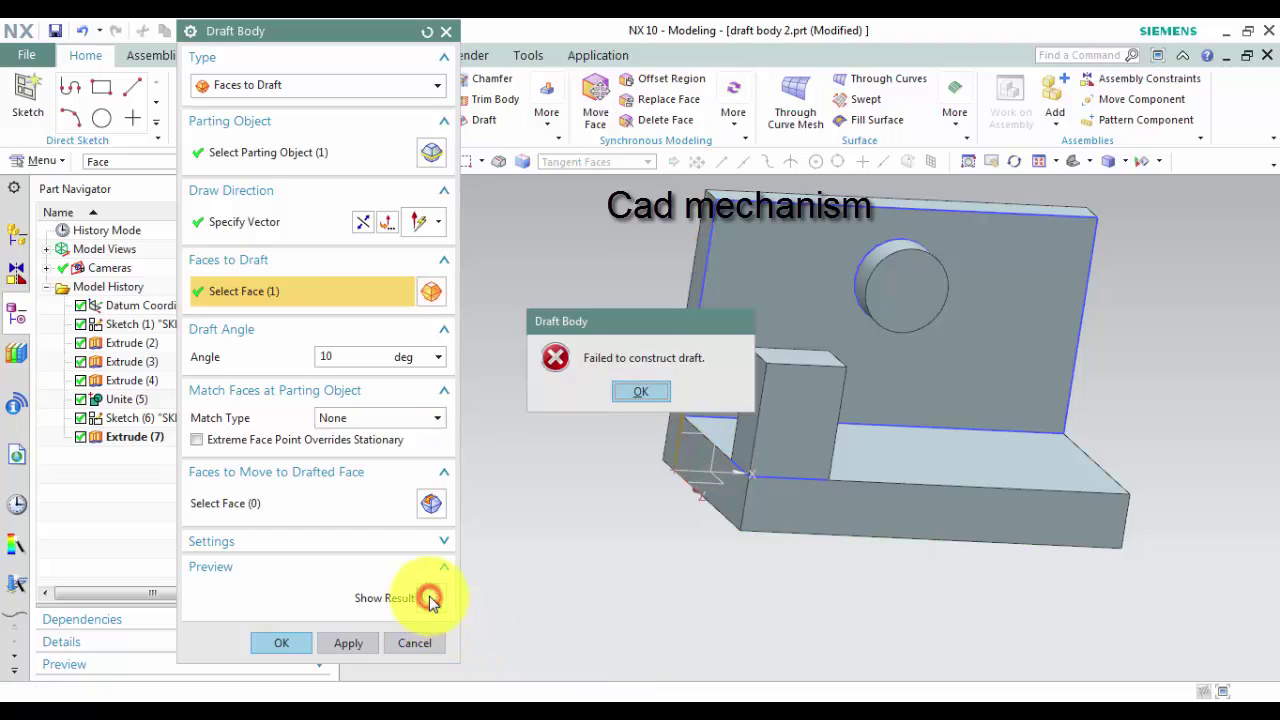
left_click(657, 388)
left_click(210, 440)
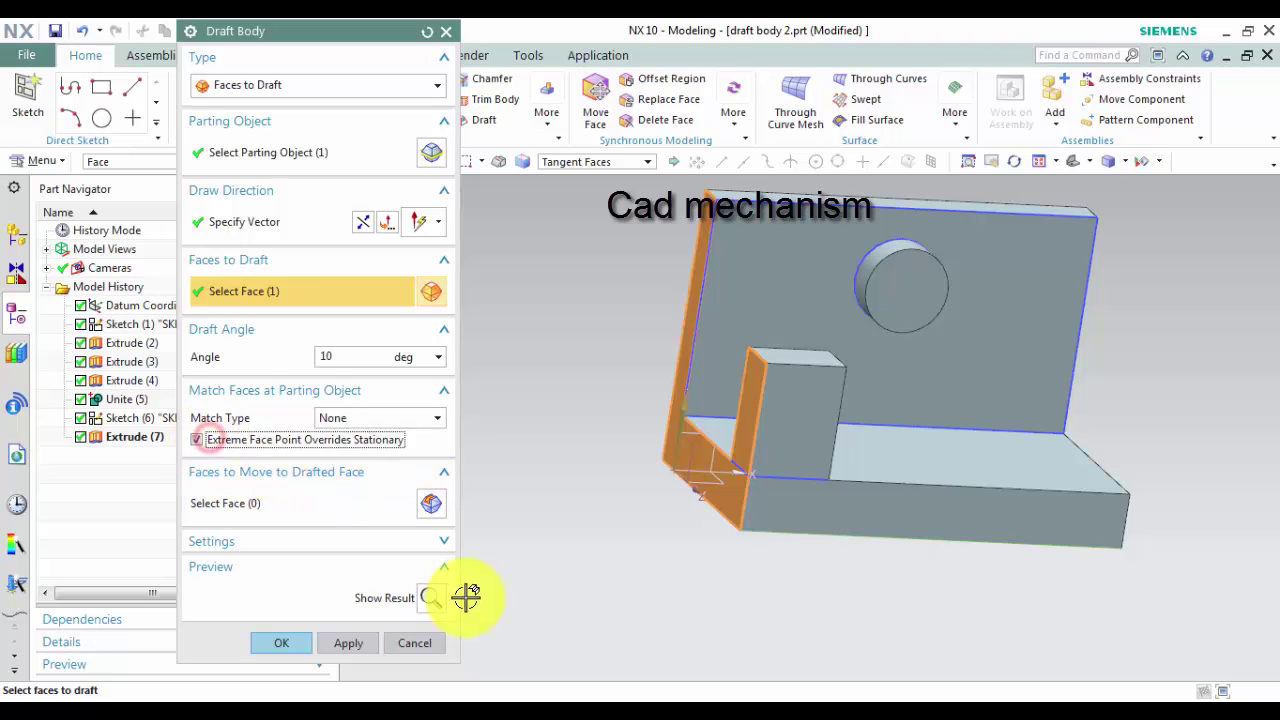
left_click(430, 599)
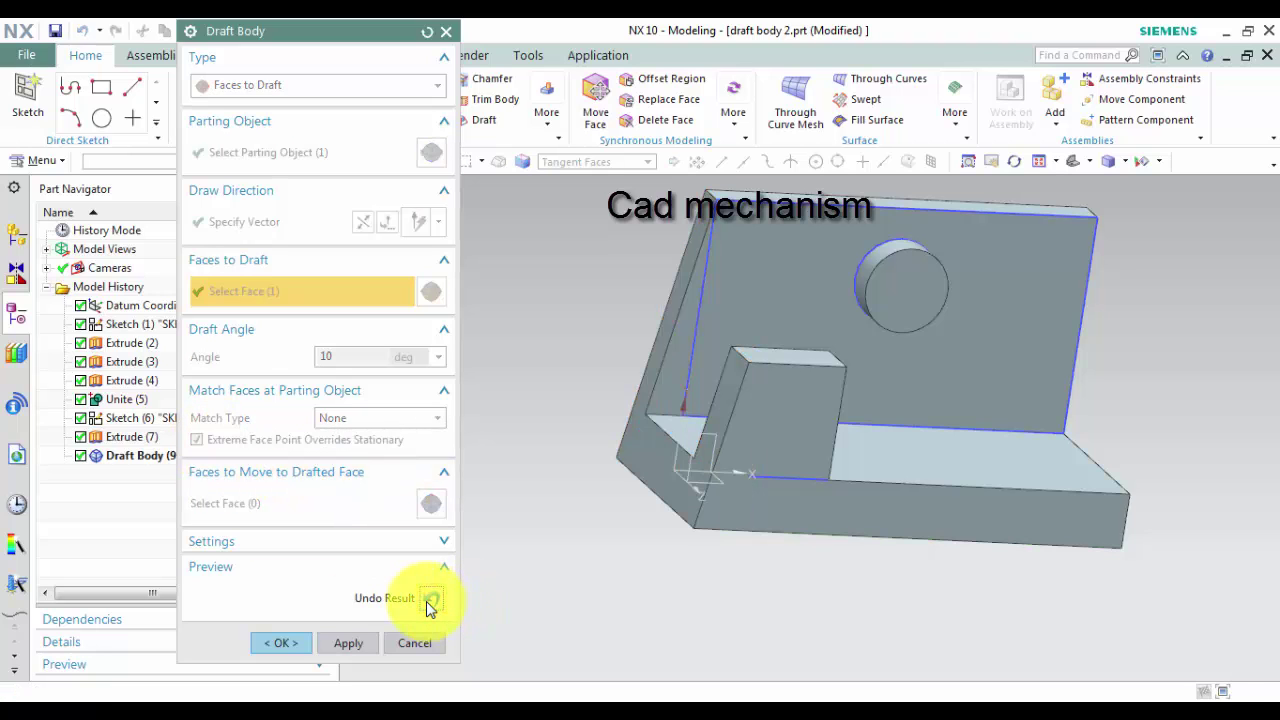
Step: View the part from the front (F8) and toggle the preview to compare with and without draft
middle_click_drag(617, 590, 593, 584)
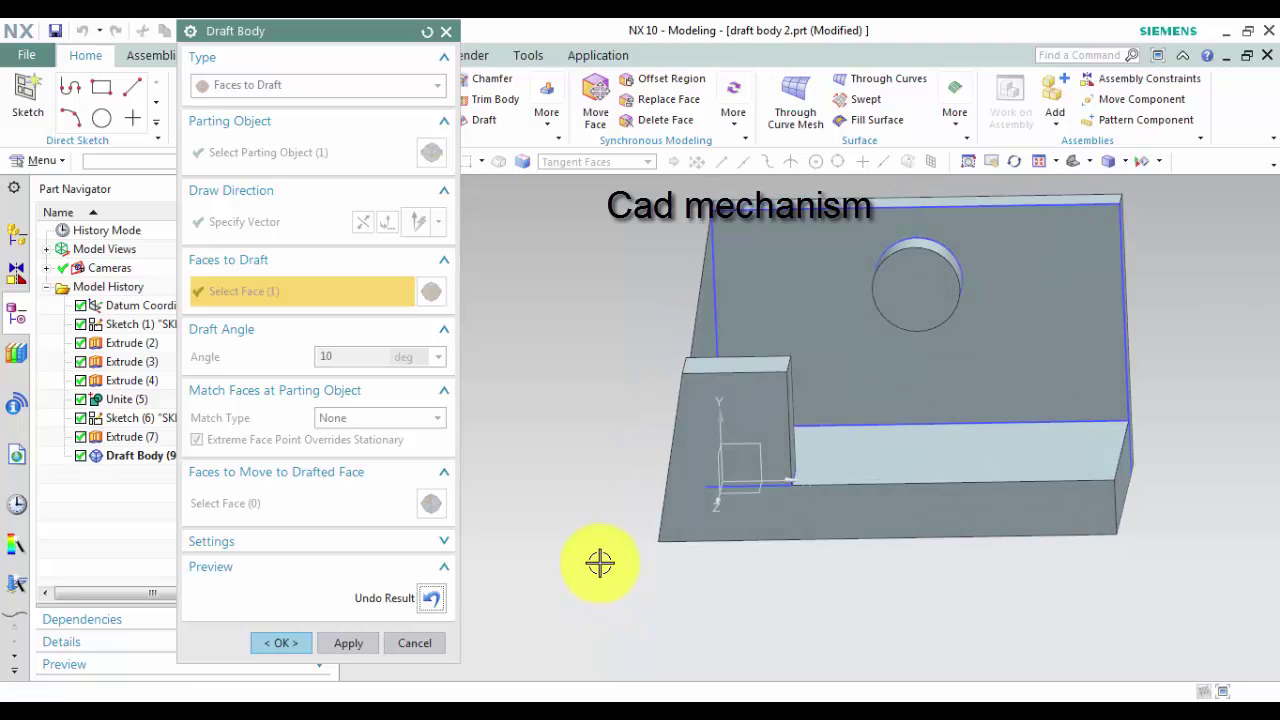
key("F8")
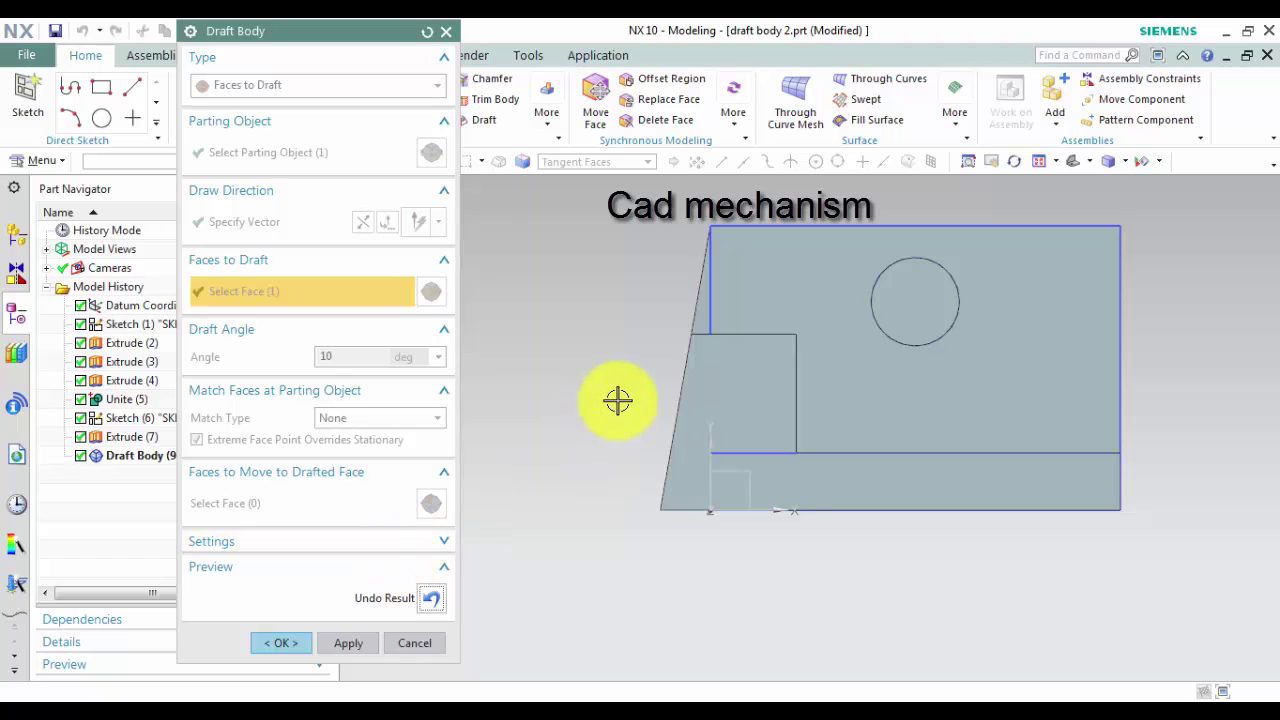
left_click(430, 598)
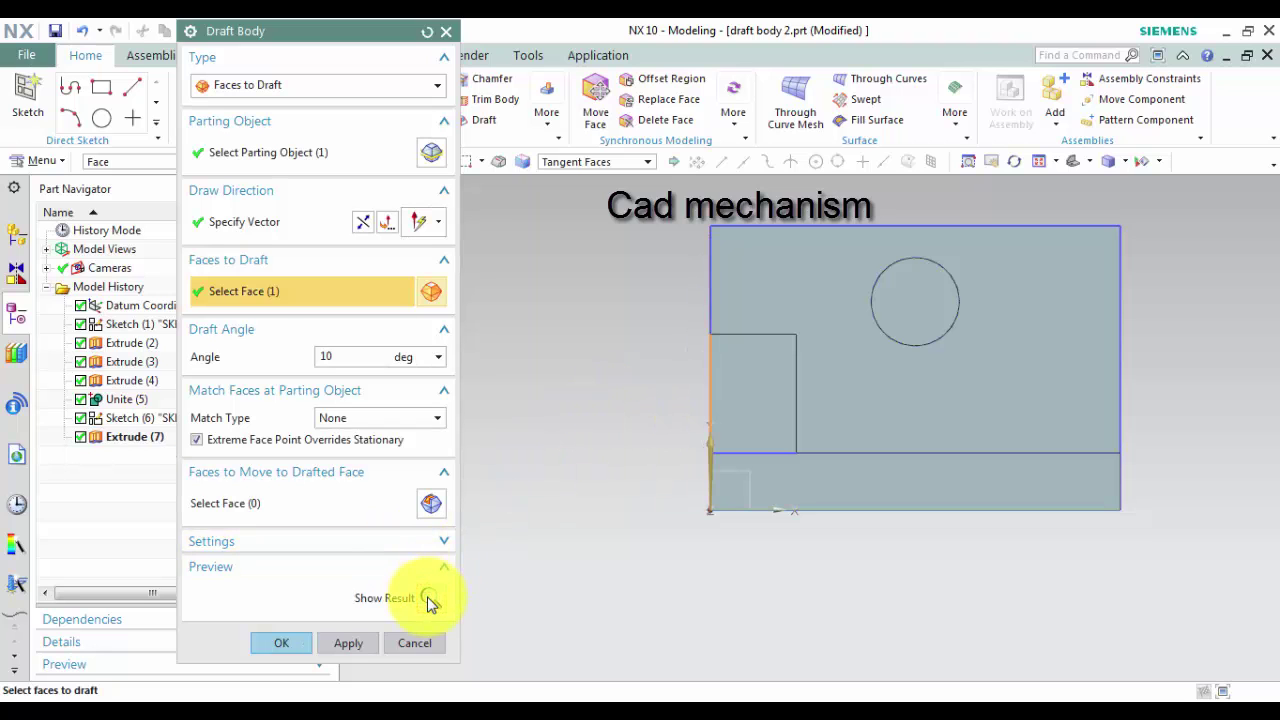
left_click(430, 598)
left_click(430, 598)
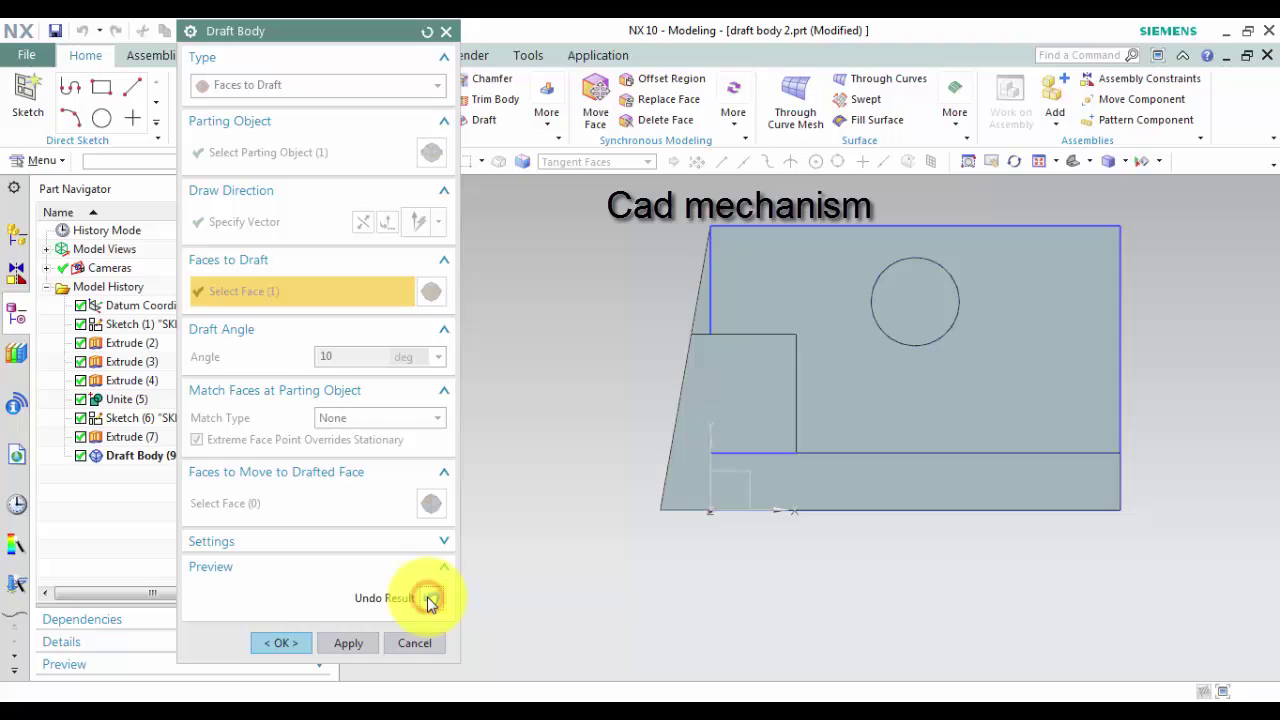
left_click(430, 598)
left_click(430, 598)
left_click(430, 598)
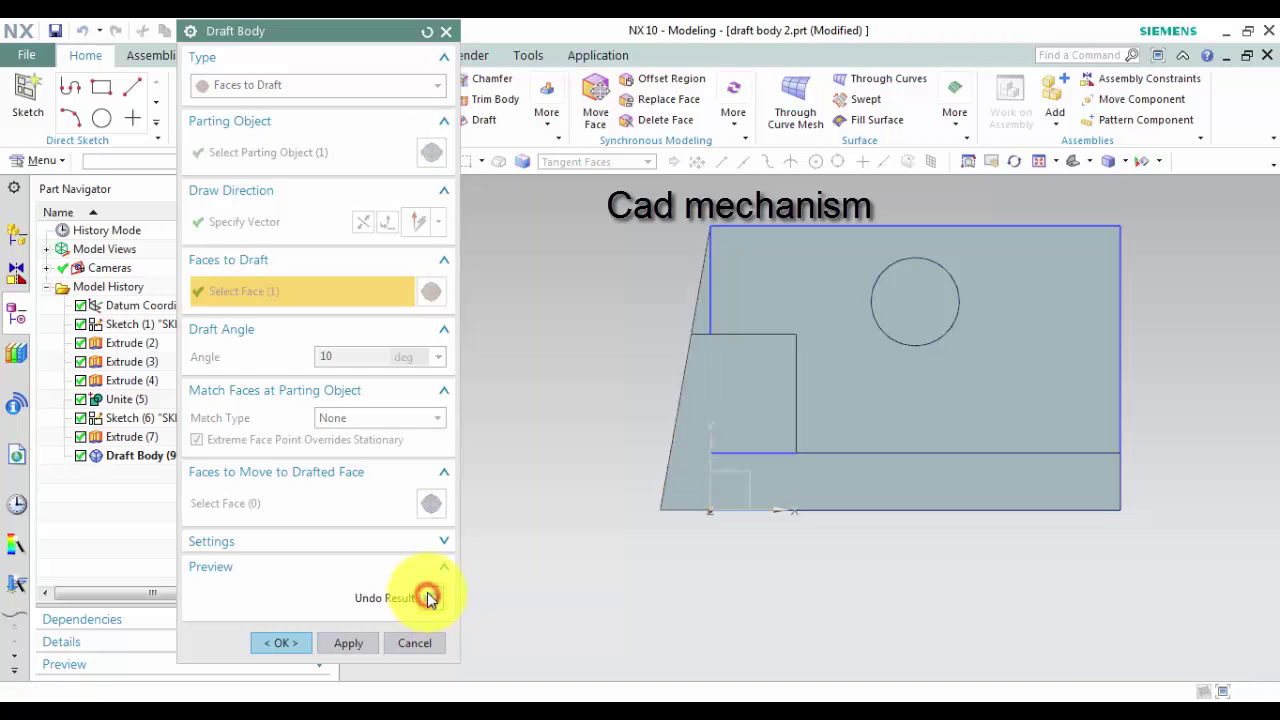
left_click(430, 598)
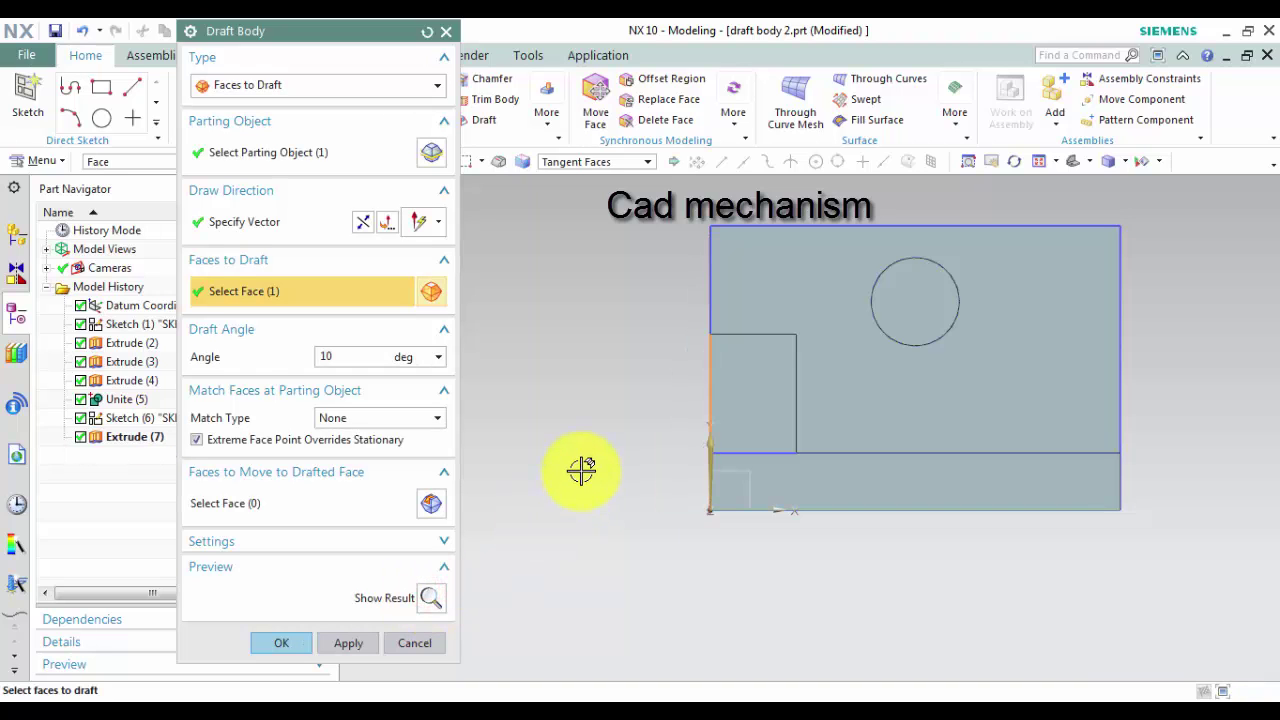
middle_click_drag(581, 470, 581, 505)
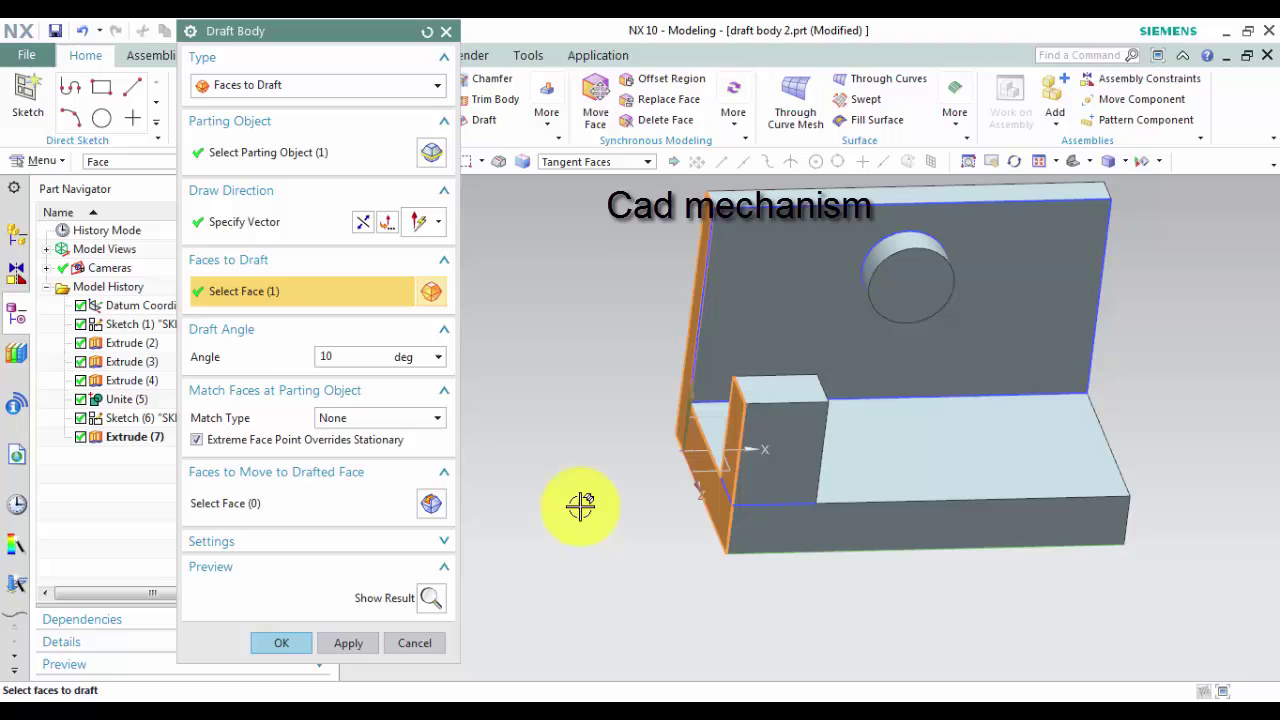
Step: Apply the side-face draft and set the next draft's direction to the Y axis
left_click(340, 643)
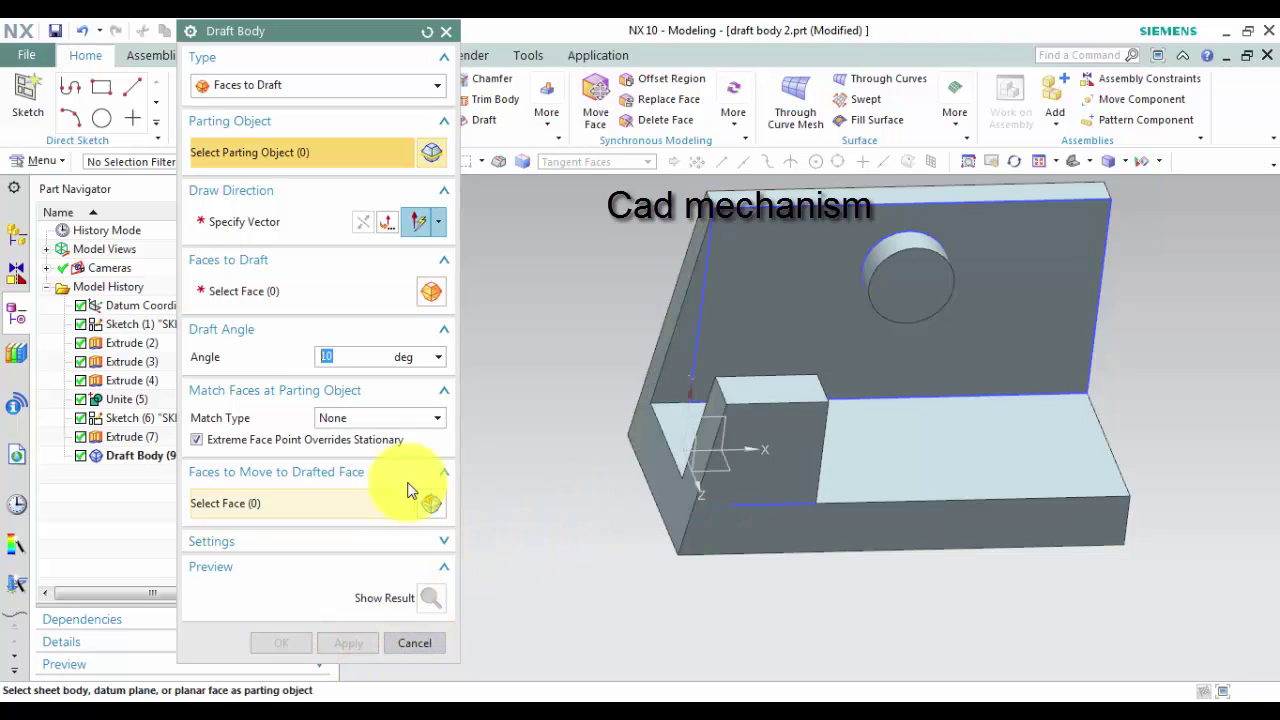
mouse_move(571, 591)
middle_mouse_down()
mouse_move(515, 563)
mouse_move(557, 571)
mouse_move(514, 586)
middle_mouse_up()
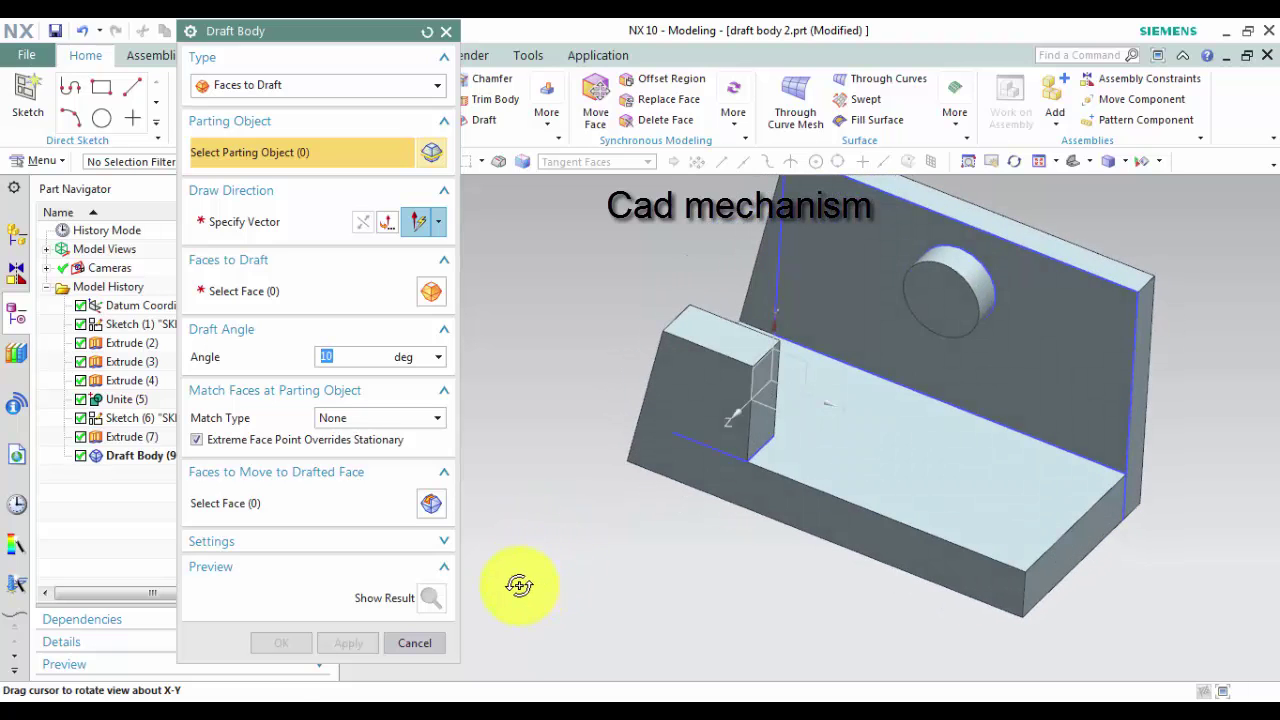
left_click(244, 218)
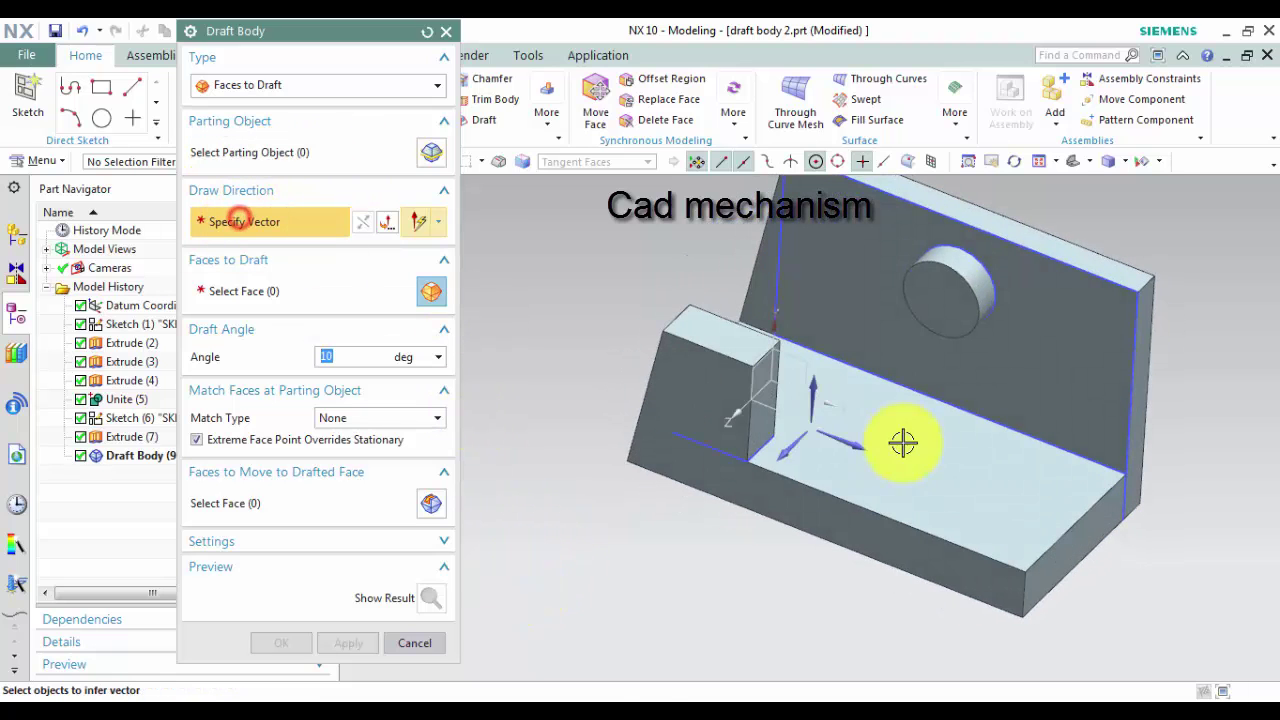
left_click(812, 387)
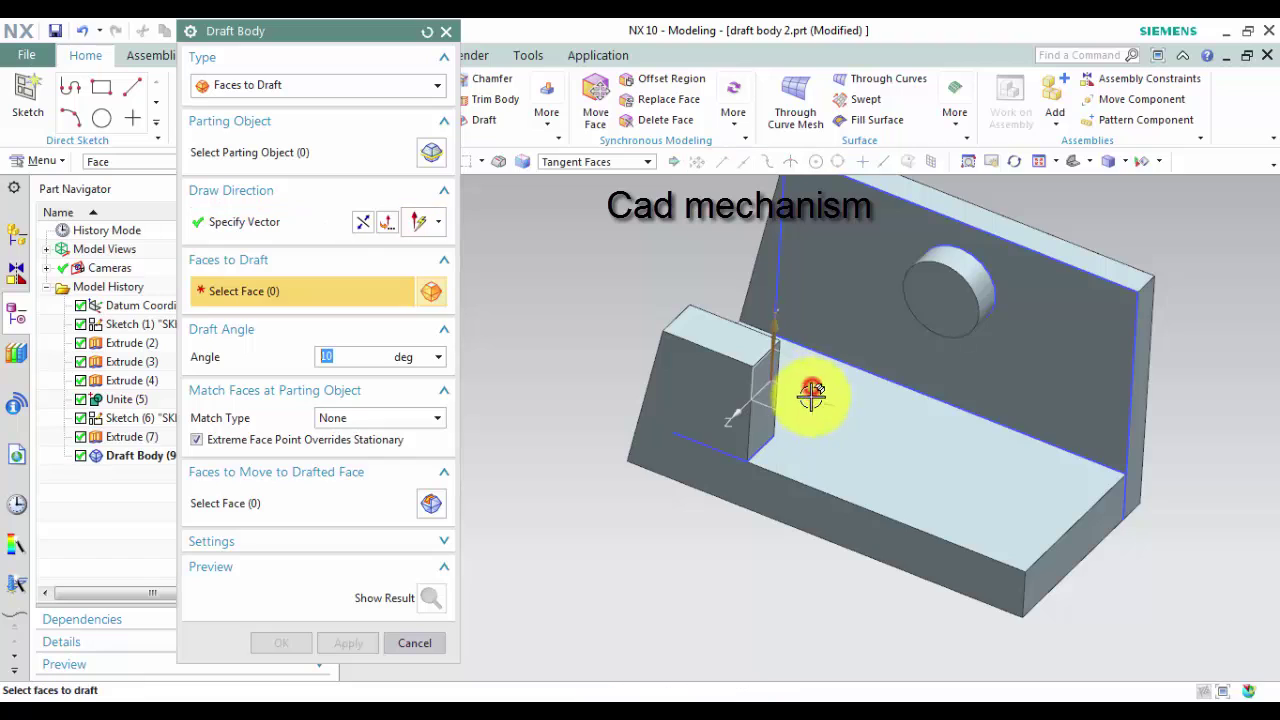
Step: Select the cylindrical boss face, dismiss the missing parting errors, and uncheck Extreme Face Point
left_click(978, 272)
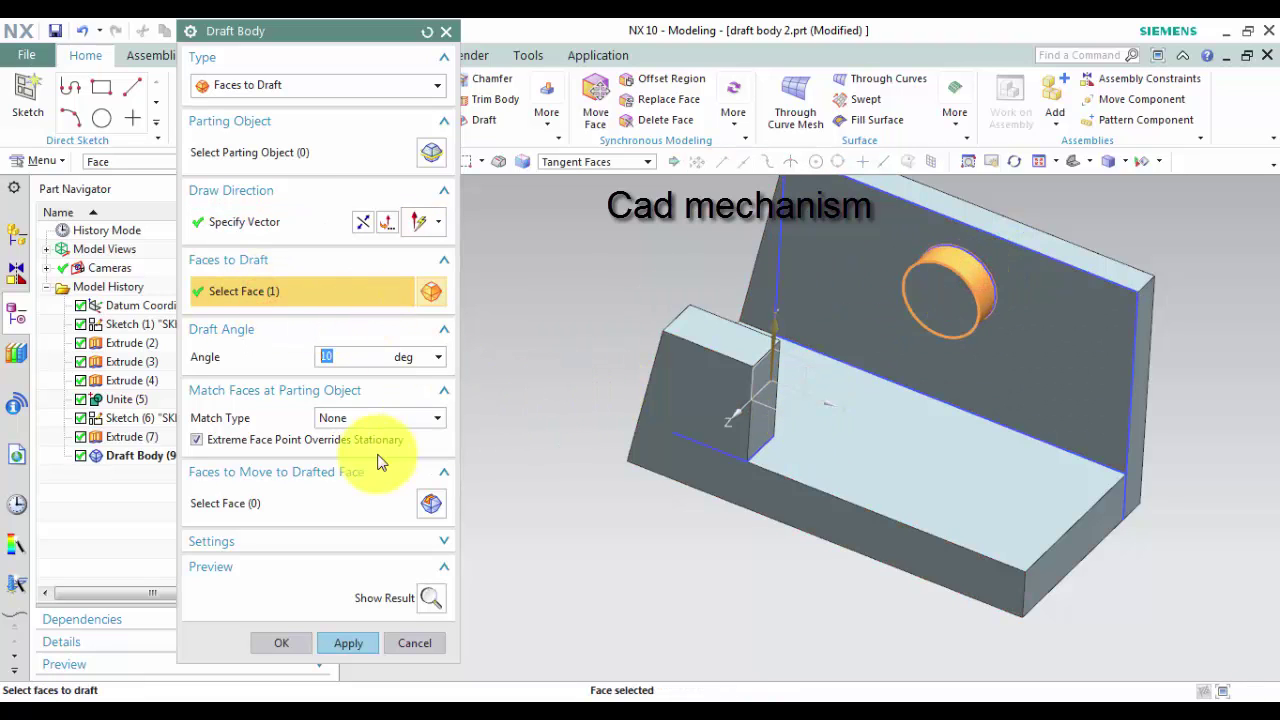
left_click(430, 600)
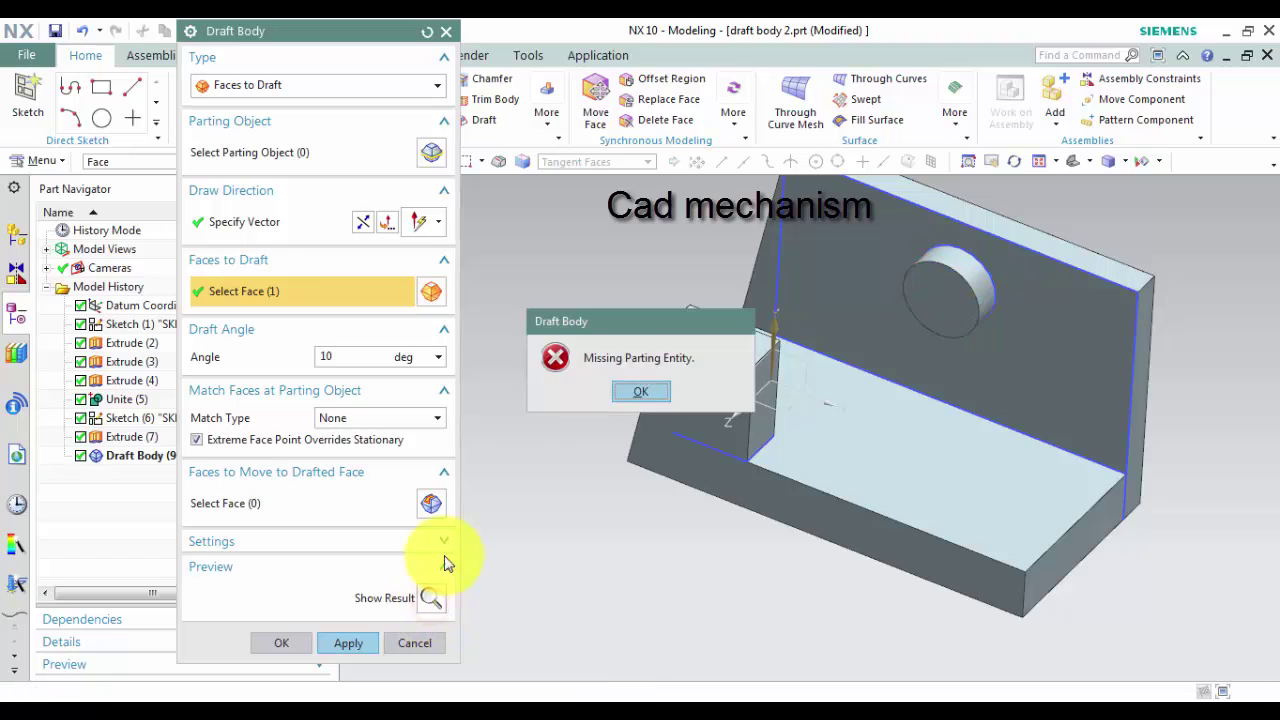
left_click(632, 390)
left_click(430, 598)
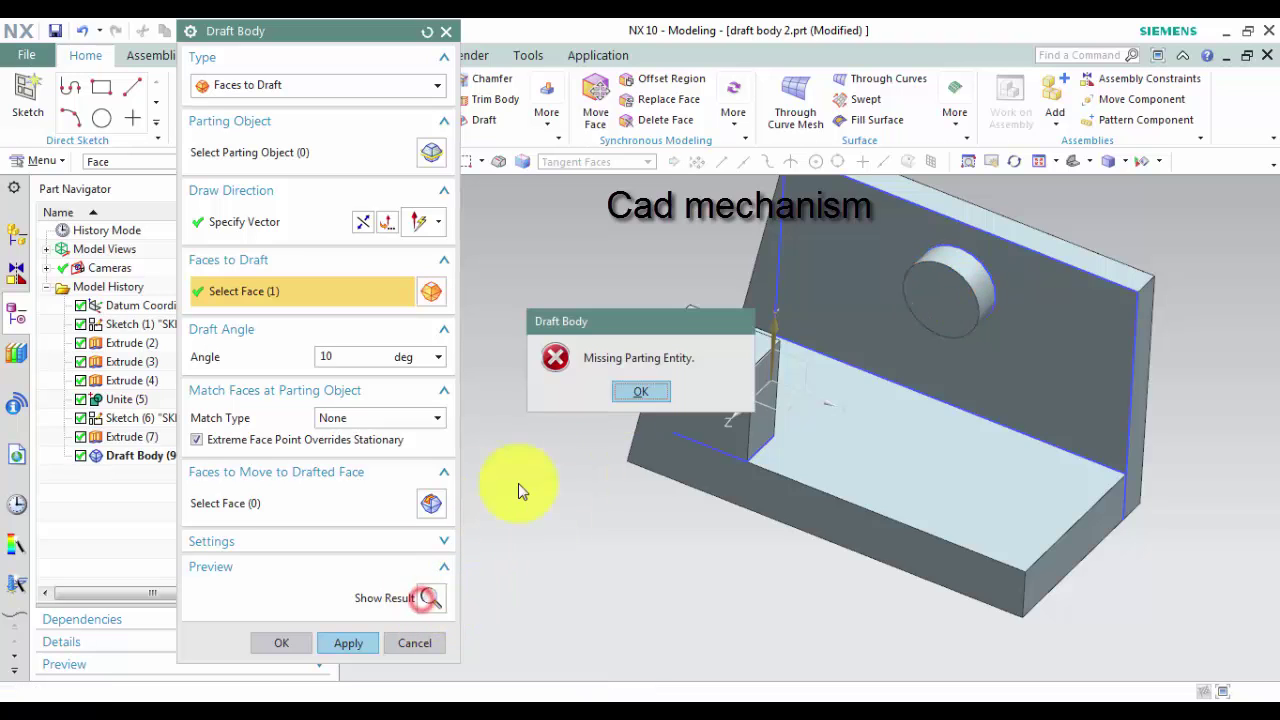
left_click(640, 391)
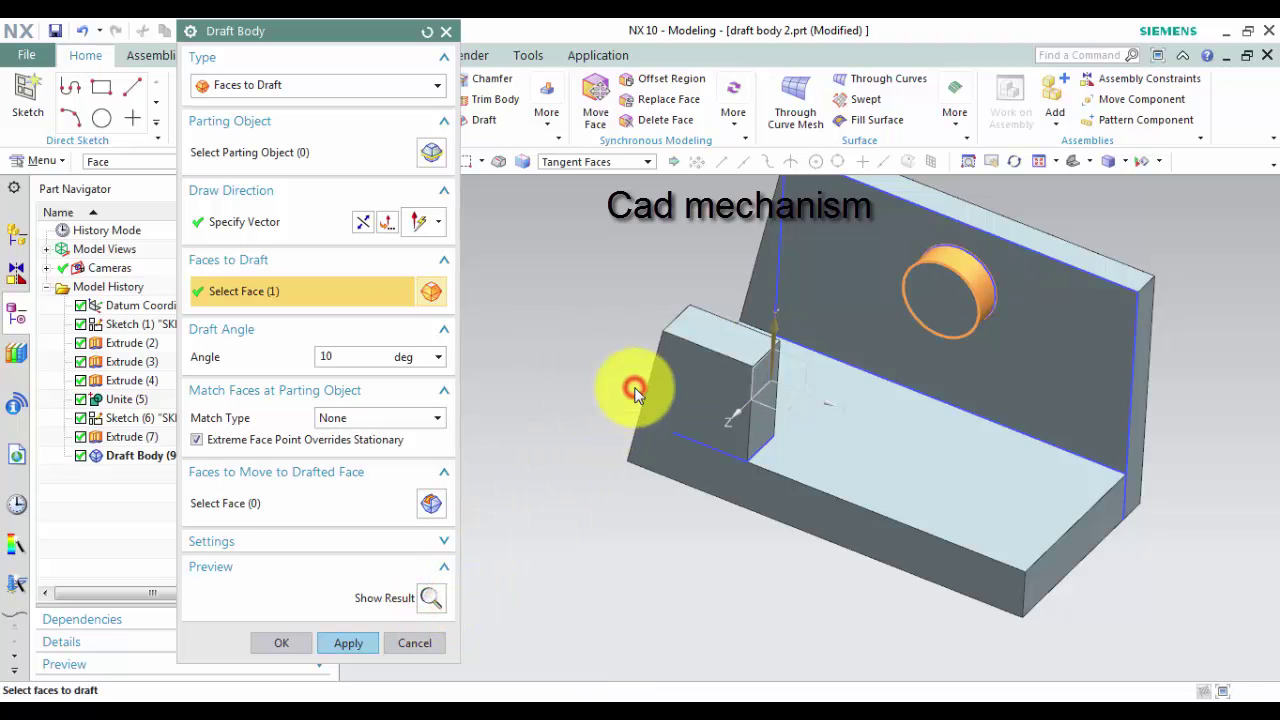
left_click(198, 442)
left_click(385, 418)
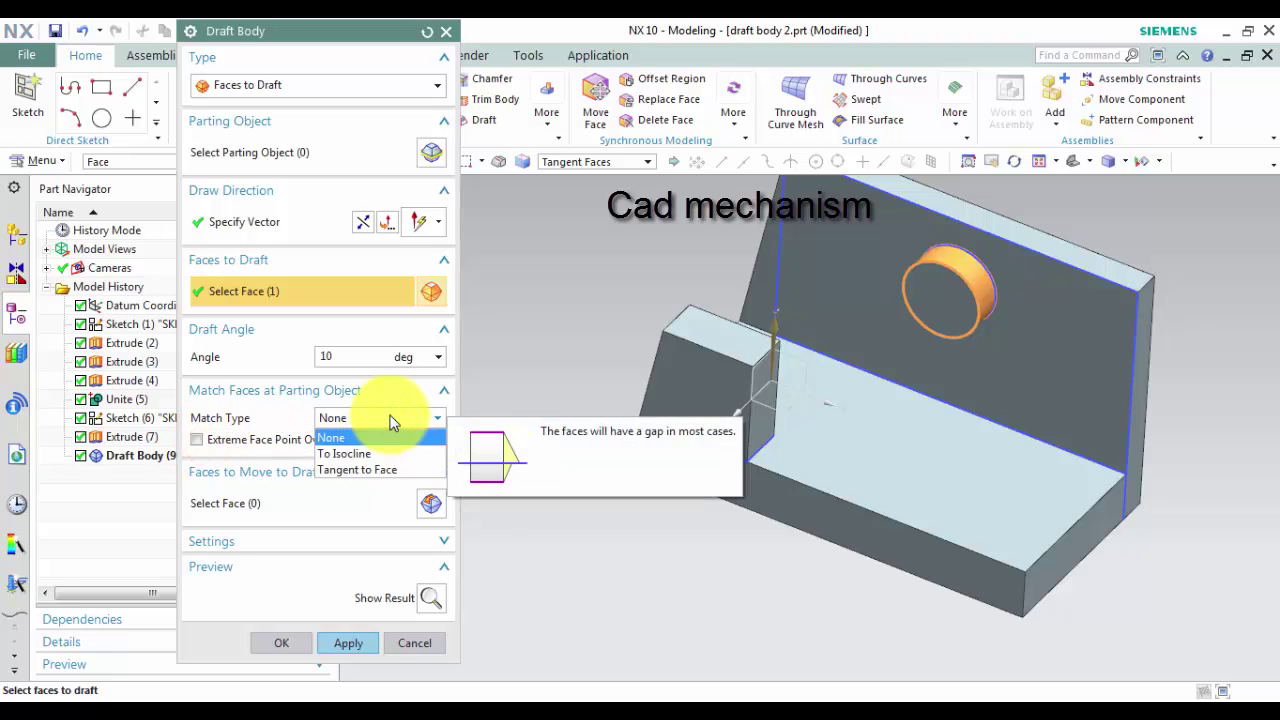
Step: Use Tangent to Face matching, add the second boss face, preview, and confirm the boss taper
left_click(374, 470)
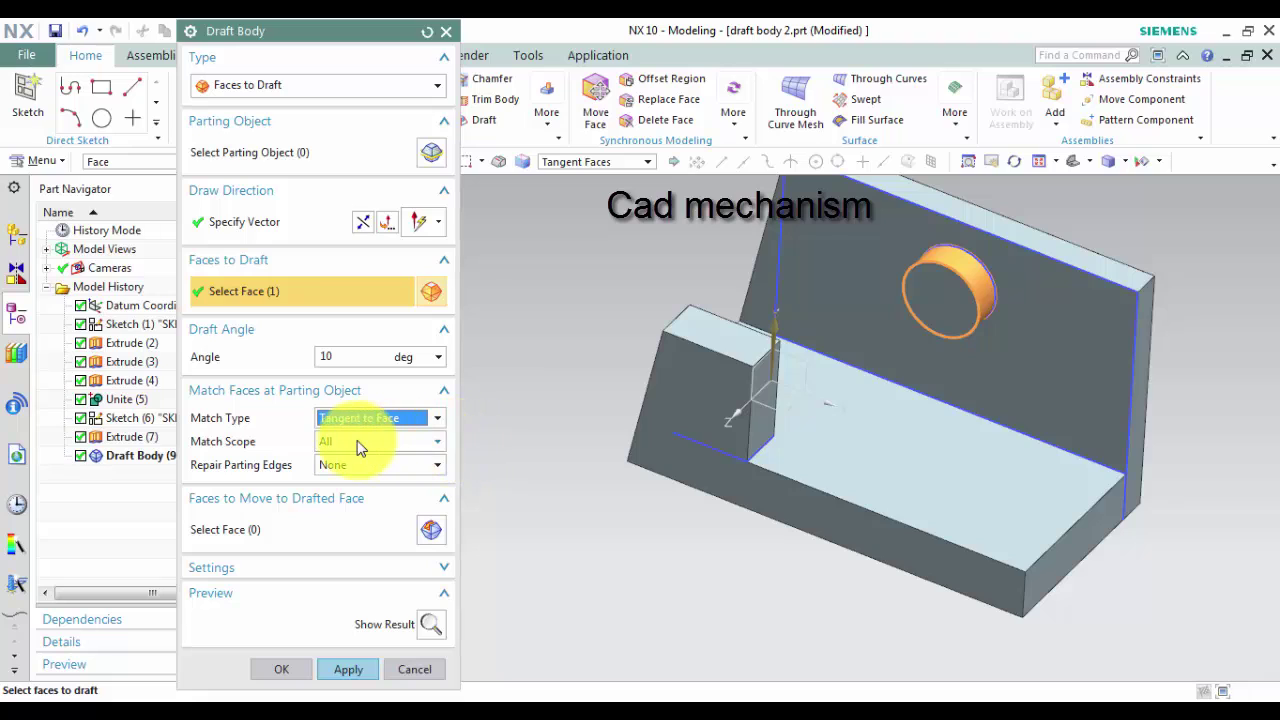
left_click(430, 624)
left_click(430, 626)
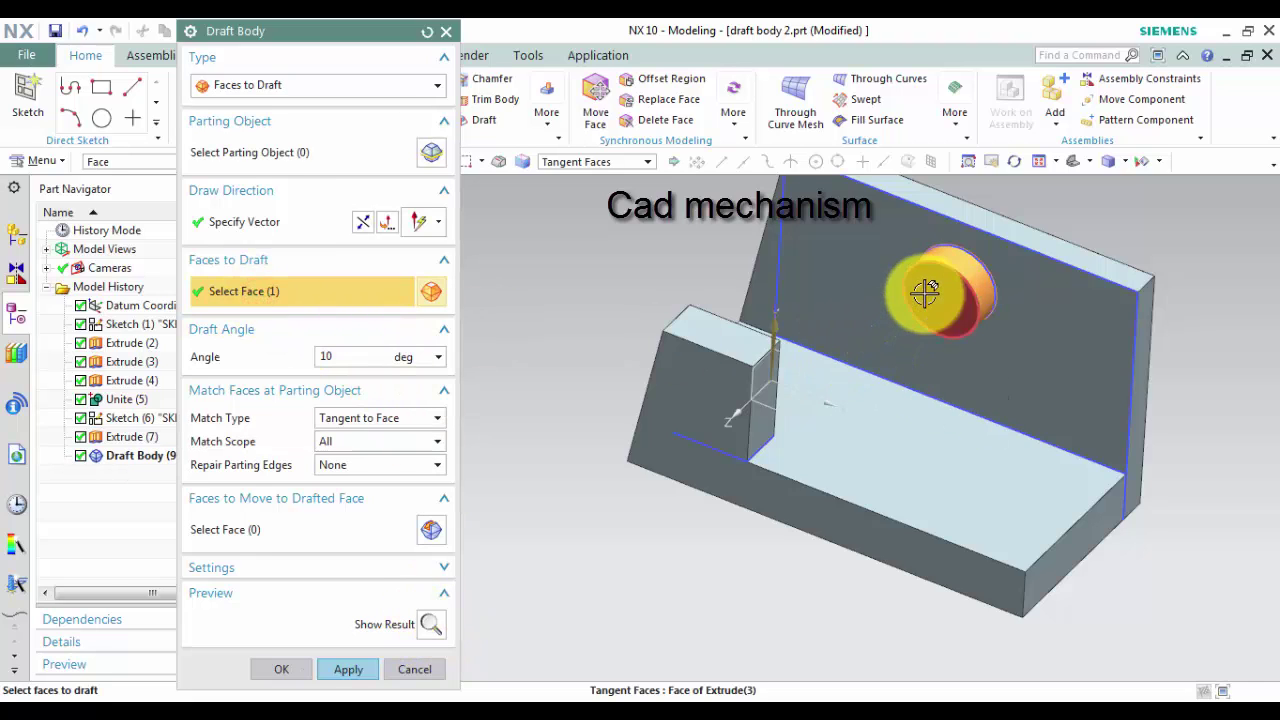
left_click(922, 288)
left_click(425, 626)
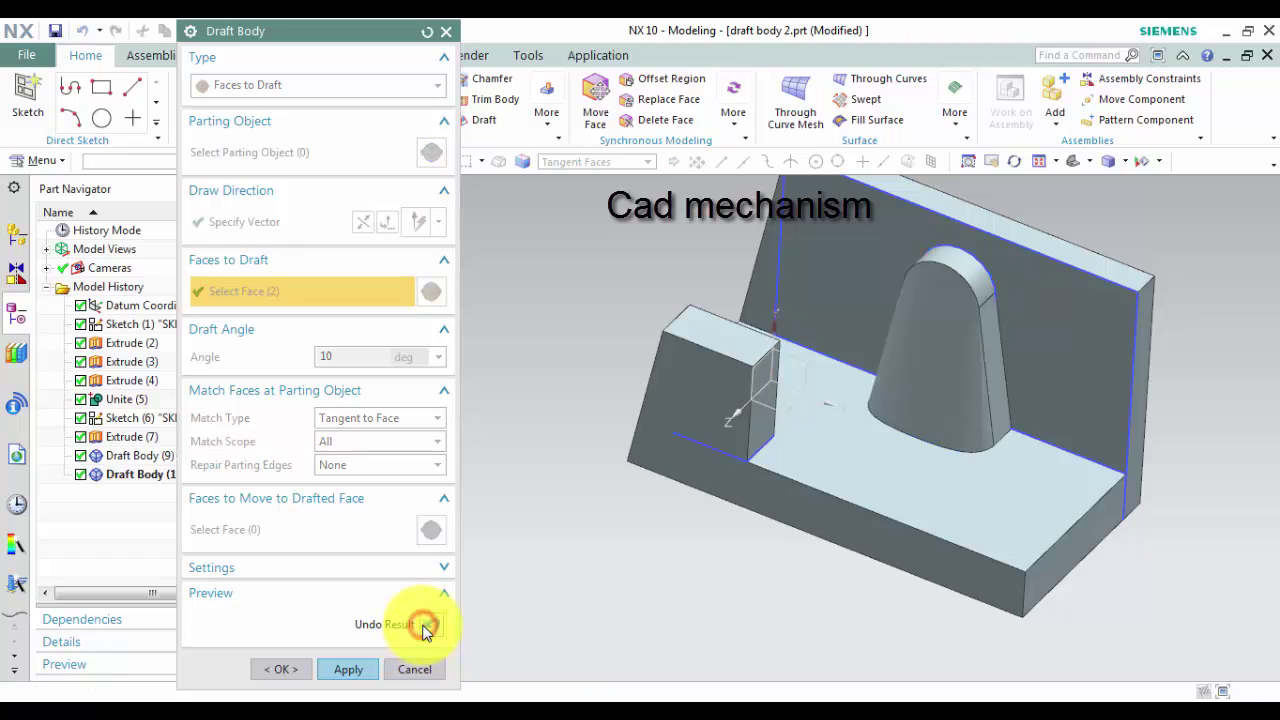
middle_click_drag(643, 610, 612, 590)
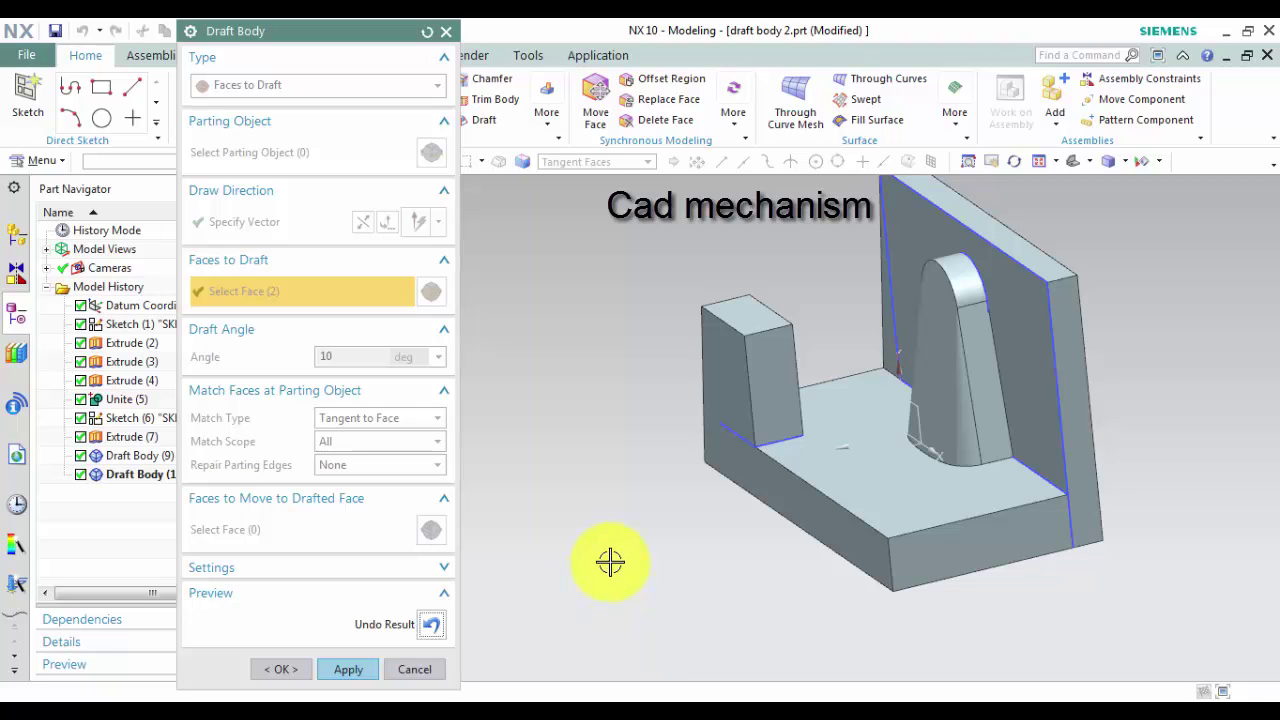
left_click(271, 680)
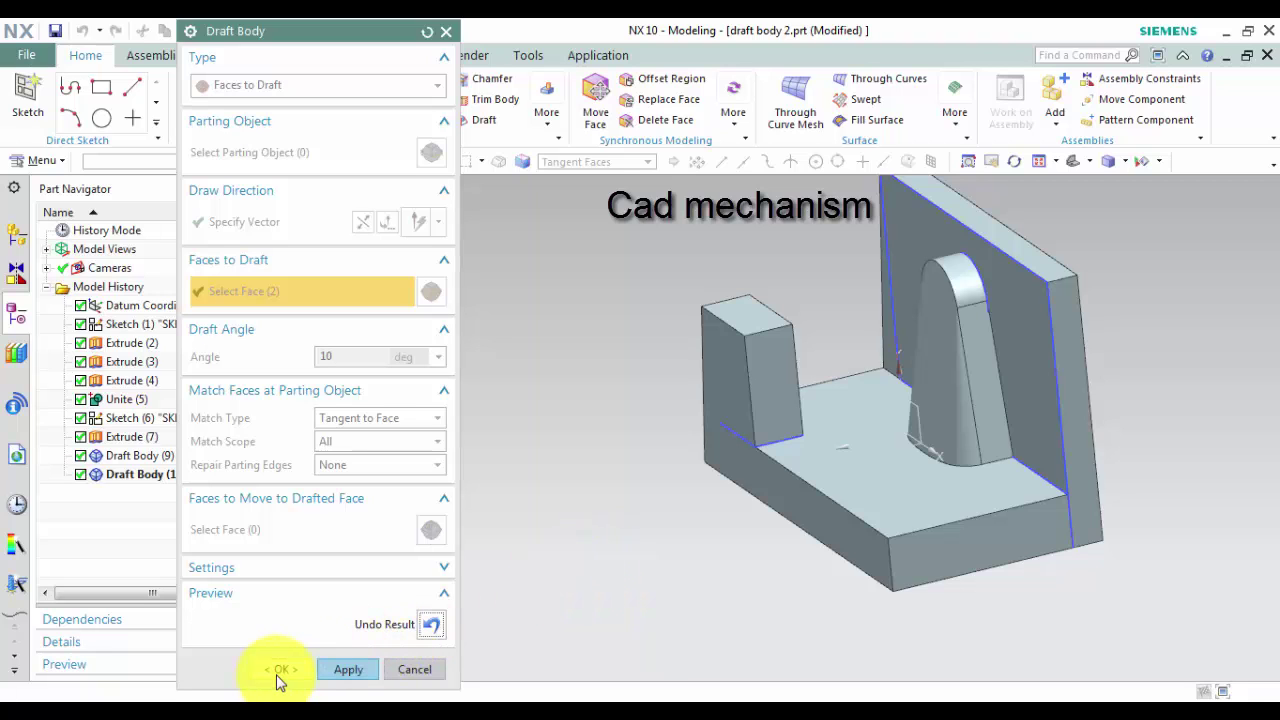
left_click(280, 670)
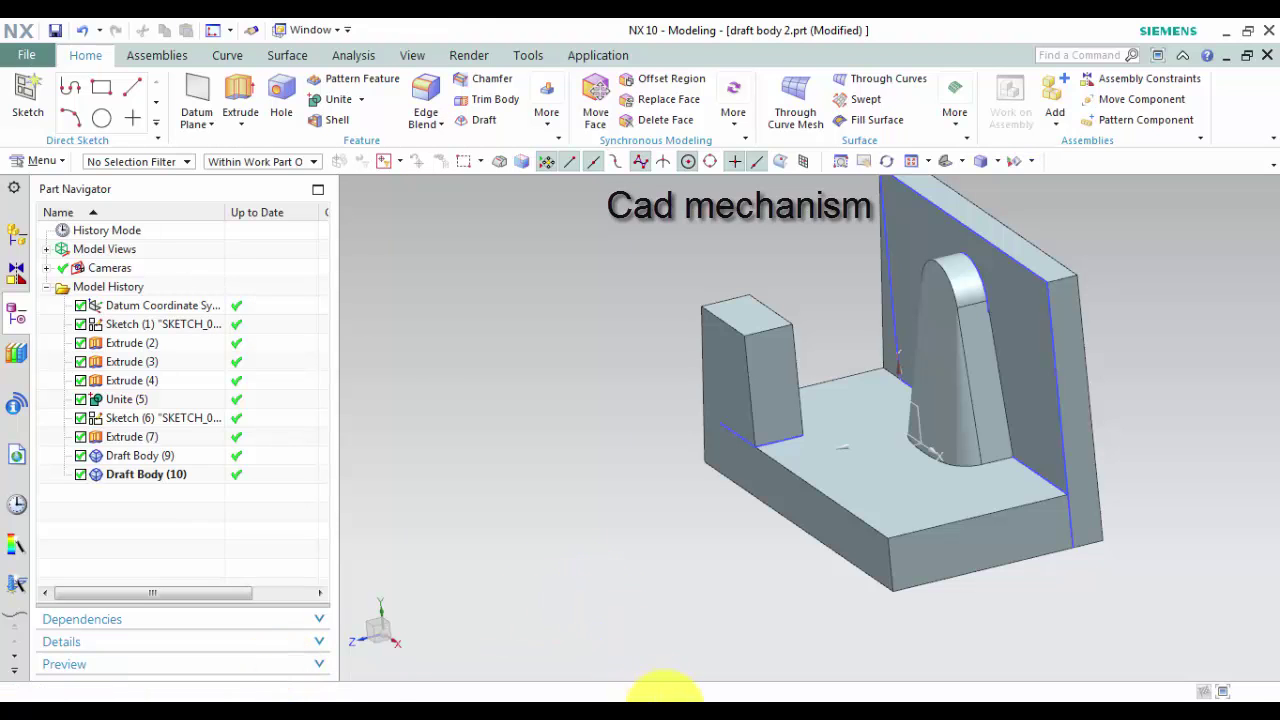